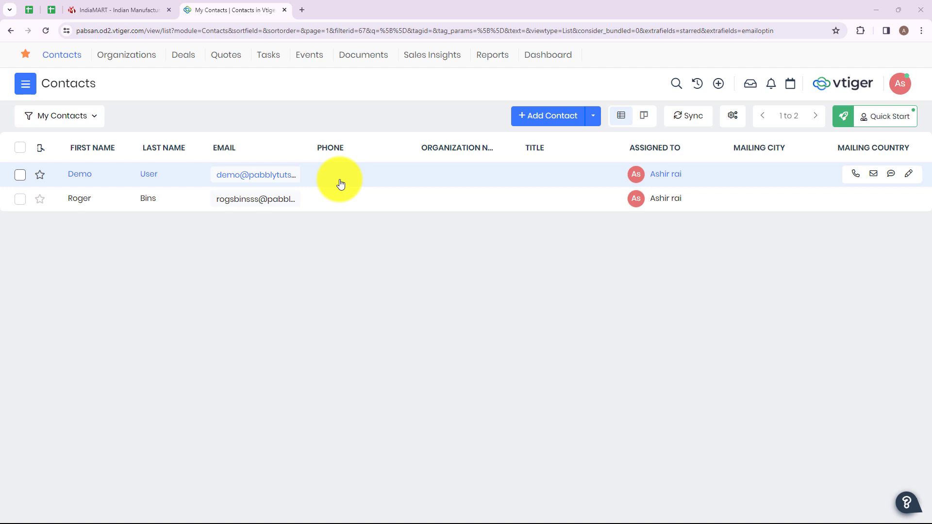
# Open pabbly.com/connect in a new browser tab
pyautogui.click(303, 11)
pyautogui.click(300, 33)
pyautogui.write('p')
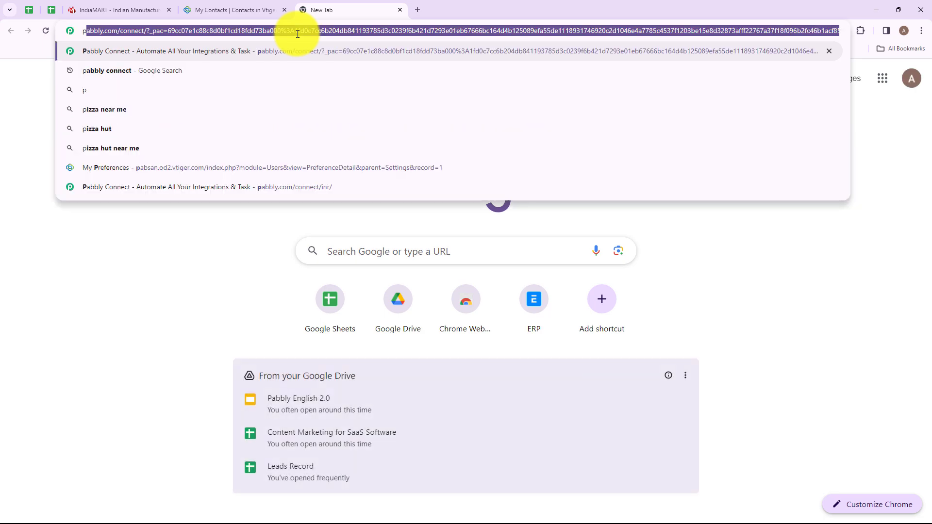
pyautogui.write('abbly.com/connect')
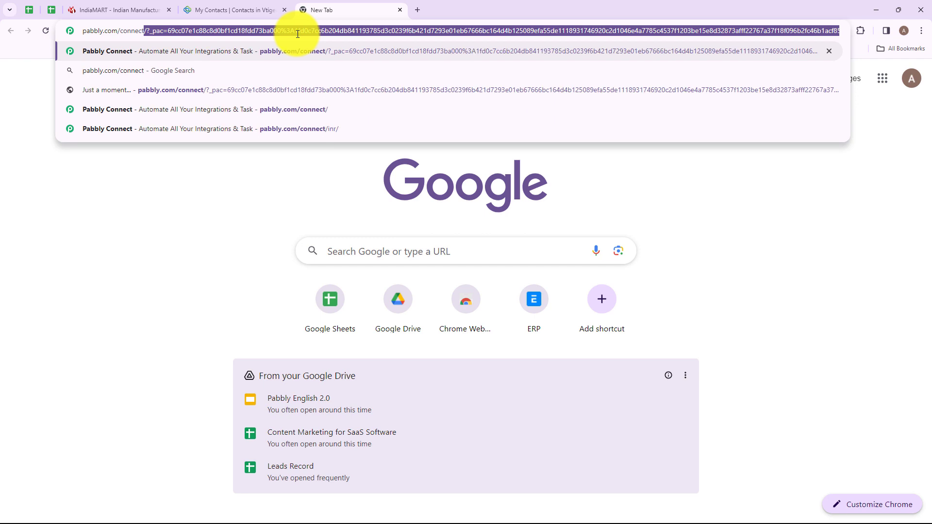
pyautogui.press('Return')
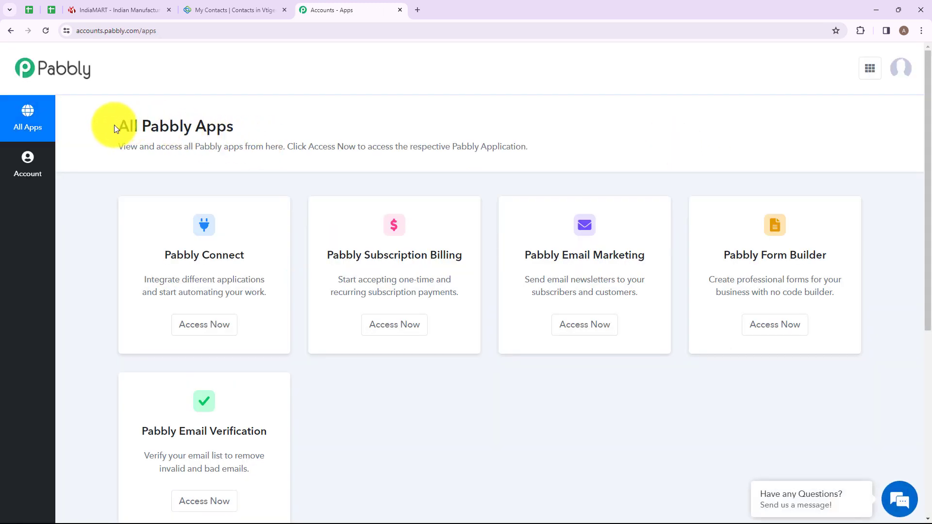
# Access Pabbly Connect from the All Pabbly Apps page to reach its dashboard
pyautogui.moveTo(115, 127); pyautogui.dragTo(271, 136)
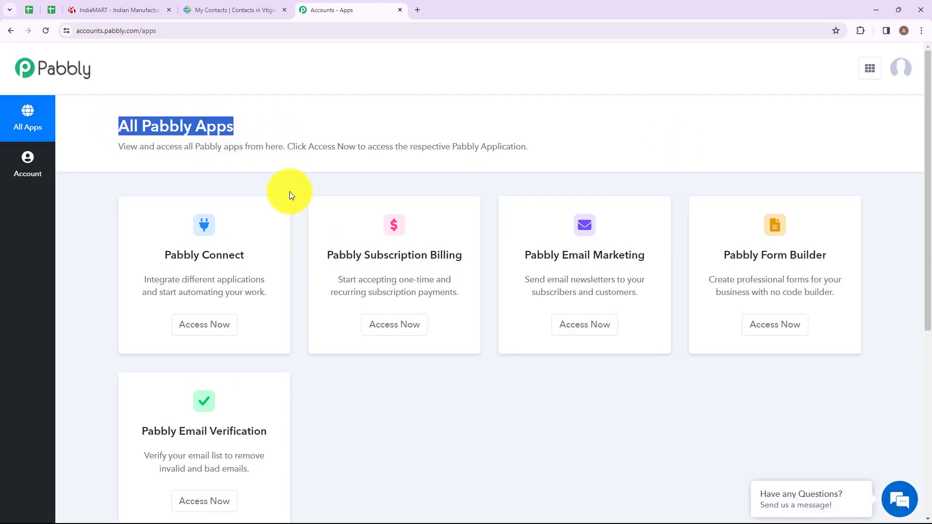
pyautogui.click(202, 321)
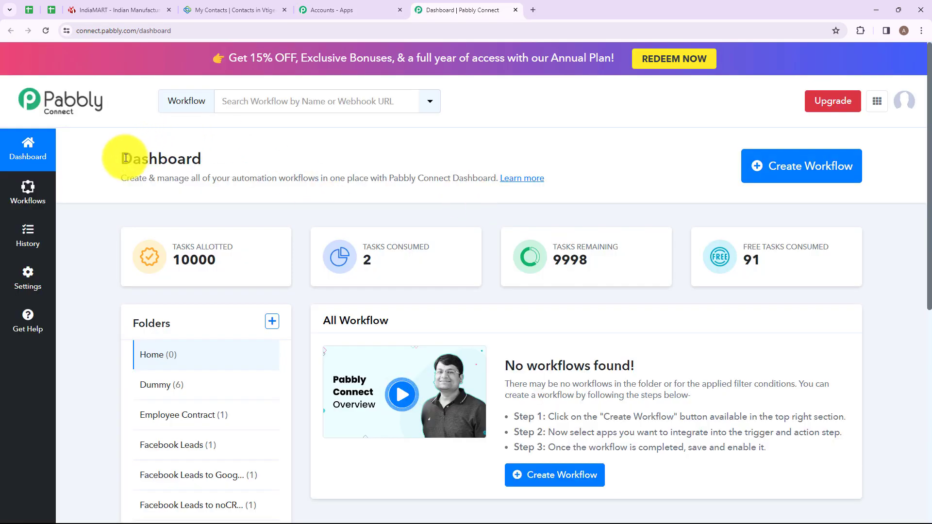
pyautogui.moveTo(122, 158); pyautogui.dragTo(206, 157)
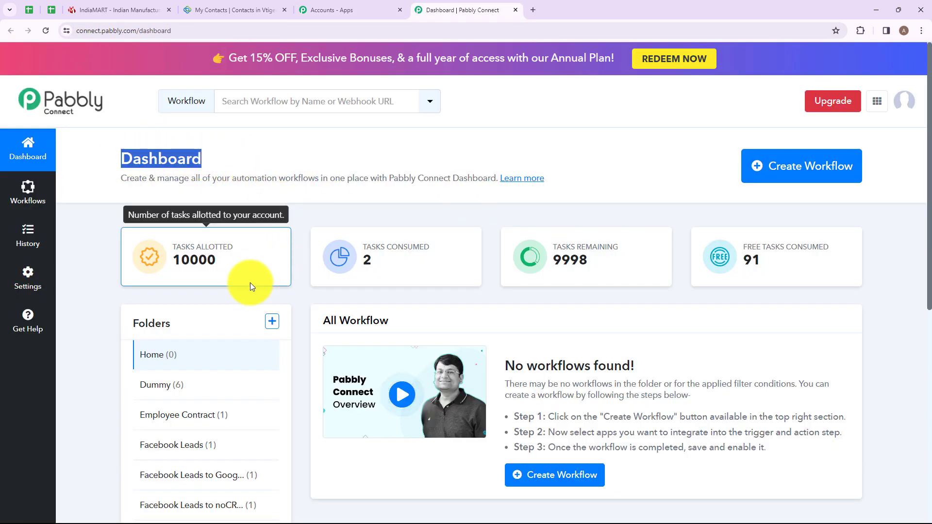
pyautogui.click(235, 296)
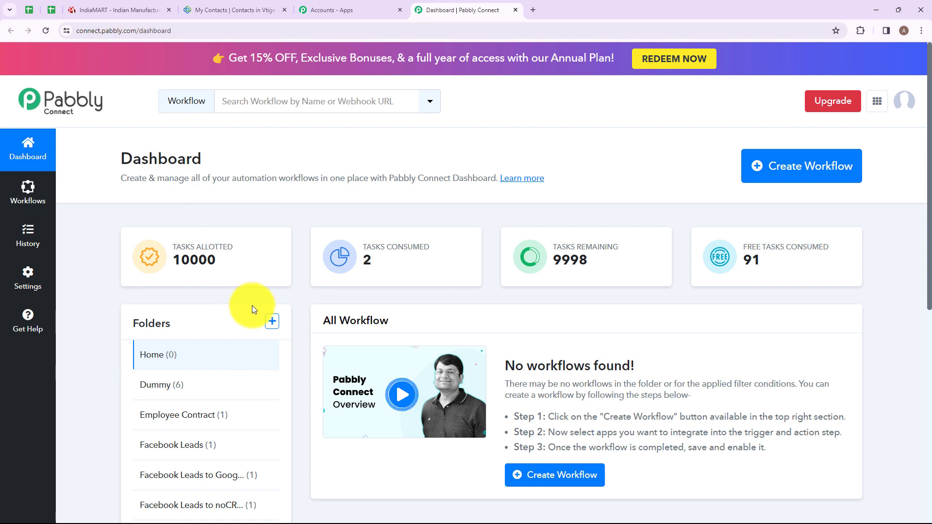
# Create a new workflow folder named "Automations for IndiaMart" and open it
pyautogui.click(273, 324)
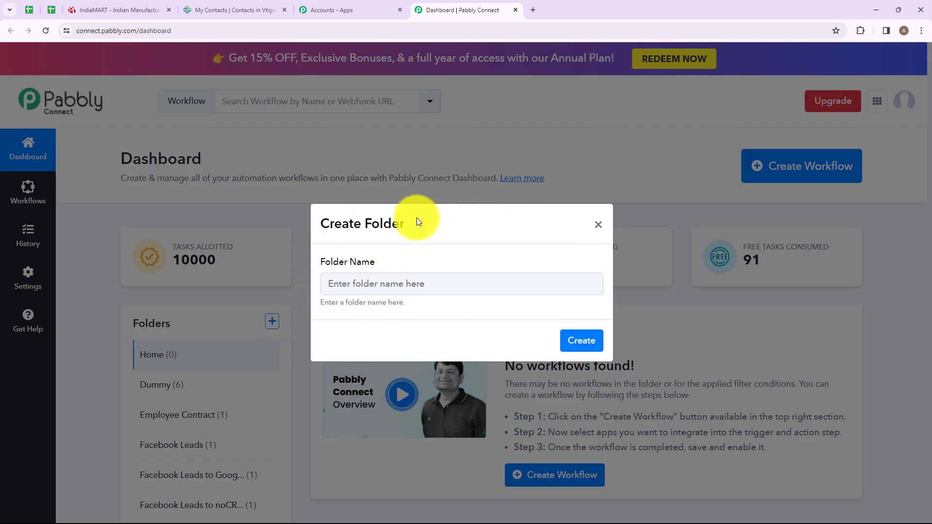
pyautogui.click(407, 286)
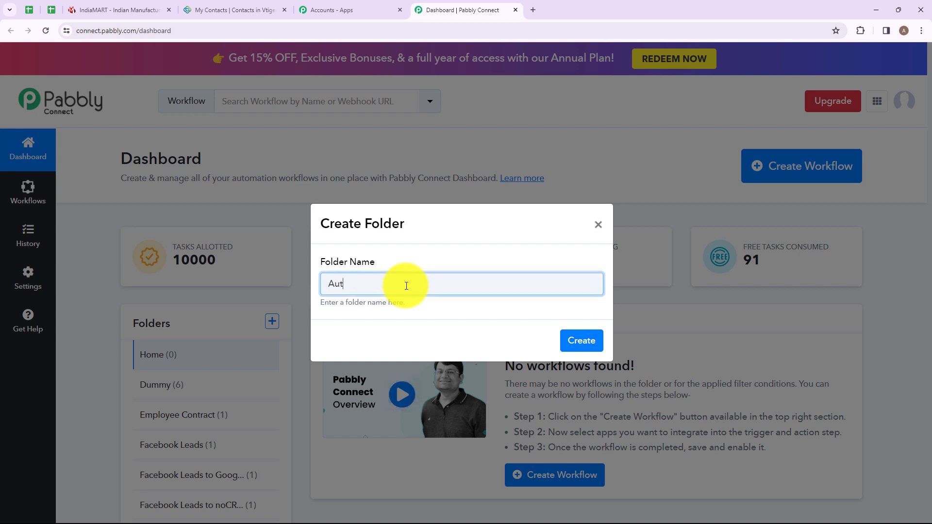
pyautogui.write('Automations for IndiaMart')
pyautogui.moveTo(329, 284); pyautogui.dragTo(452, 284)
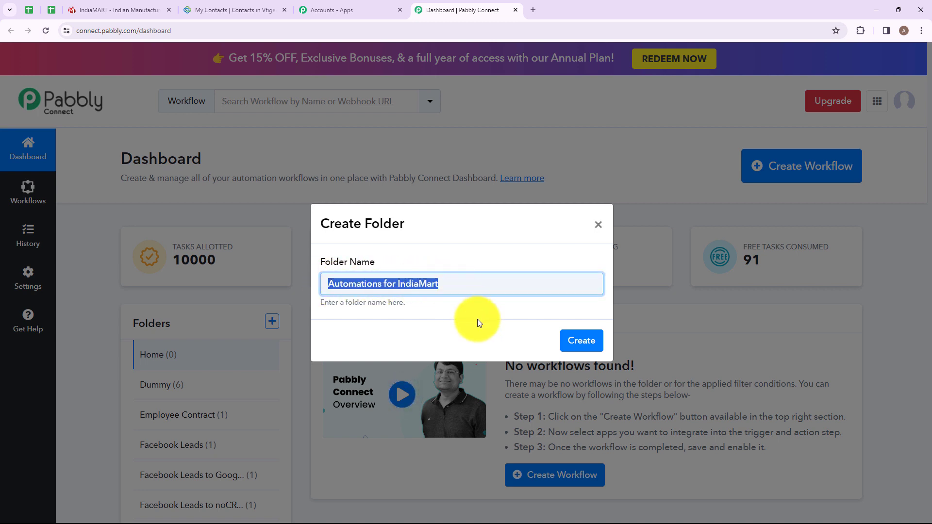
pyautogui.click(478, 299)
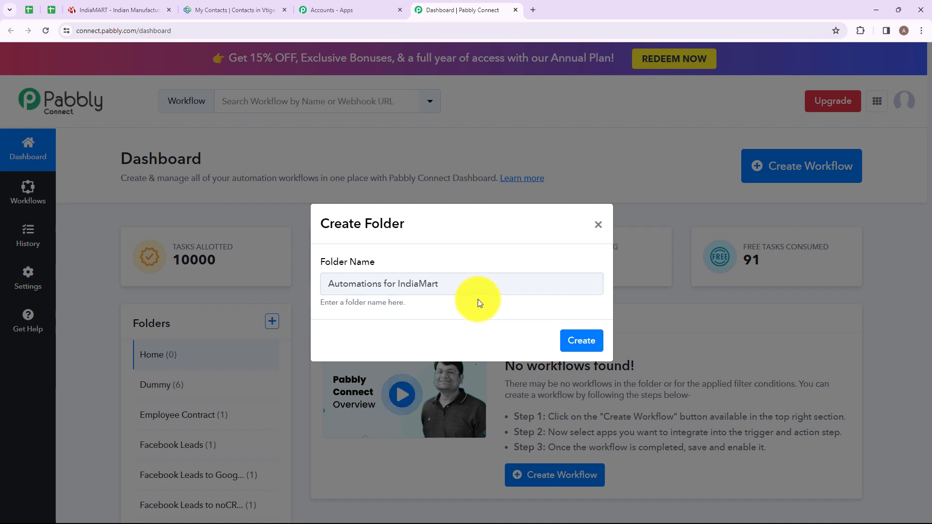
pyautogui.click(581, 341)
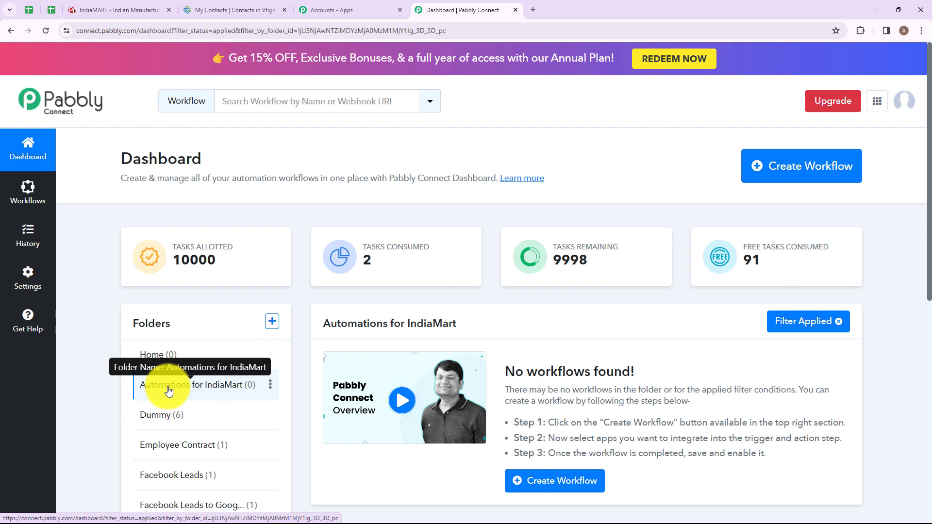
# Create a workflow named "IndiaMART Automation" in the "Automations for IndiaMart" folder
pyautogui.click(775, 179)
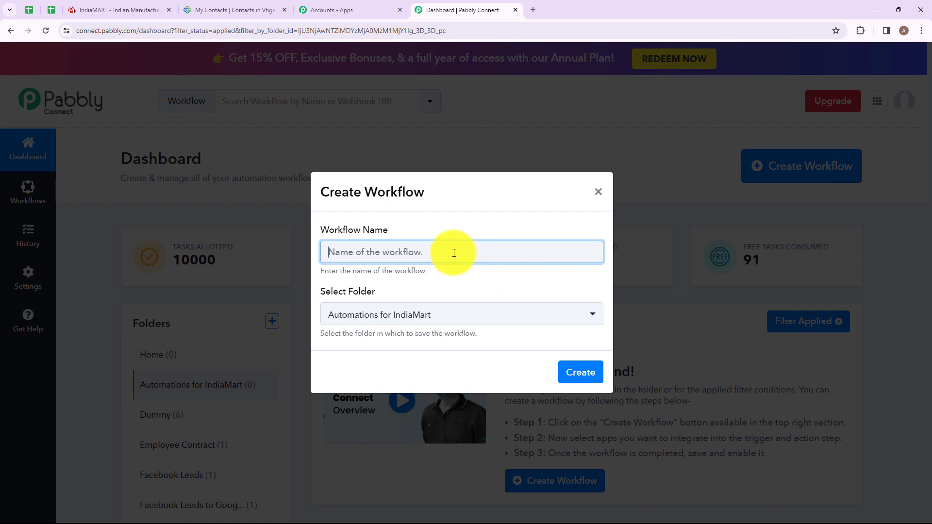
pyautogui.write('IndiaMART Automation')
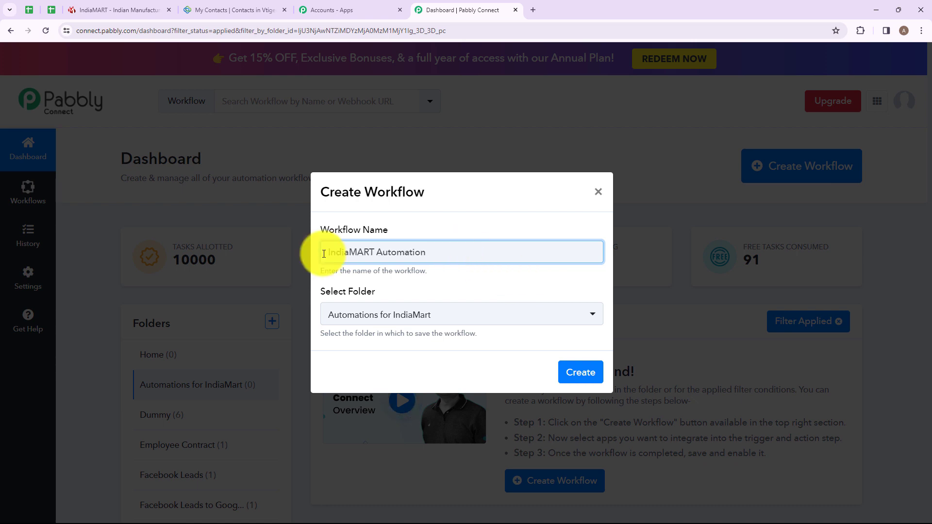
pyautogui.moveTo(325, 252); pyautogui.dragTo(440, 259)
pyautogui.click(450, 277)
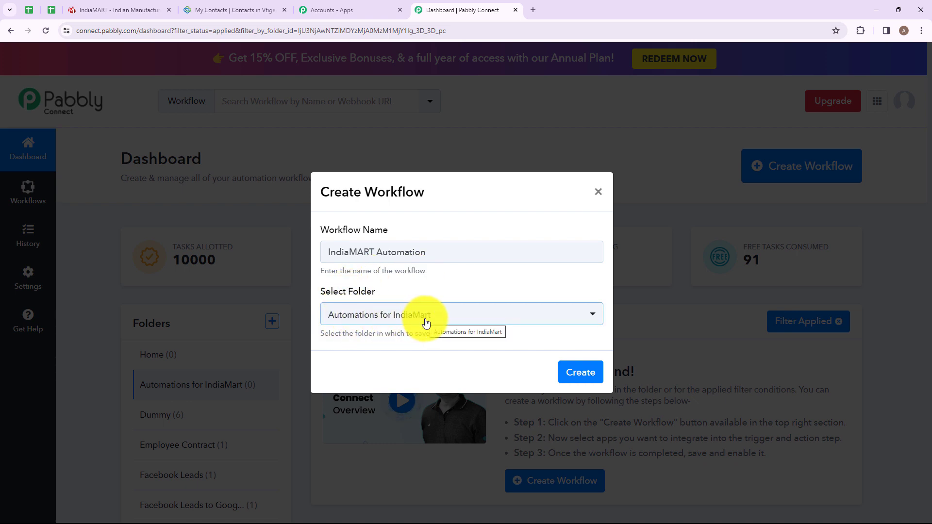
pyautogui.click(596, 319)
pyautogui.scroll(-4, 416, 174)
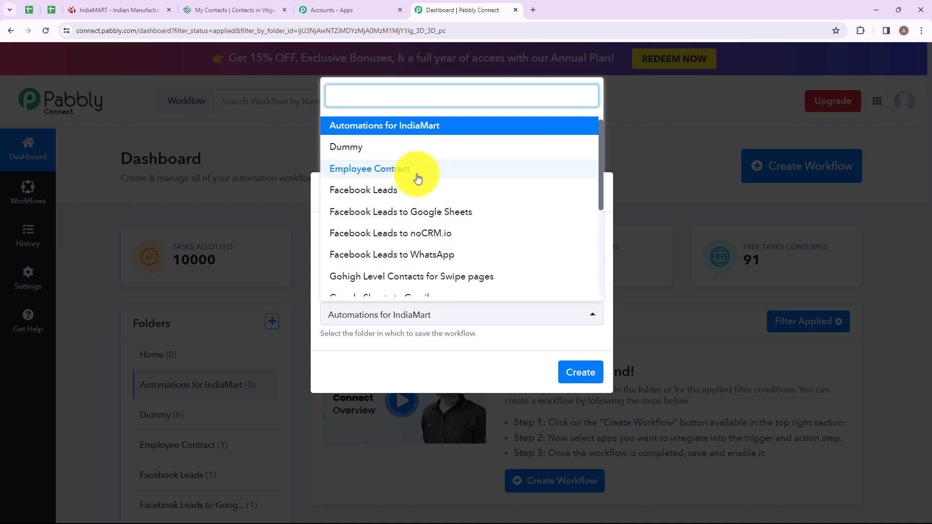
pyautogui.scroll(5, 431, 227)
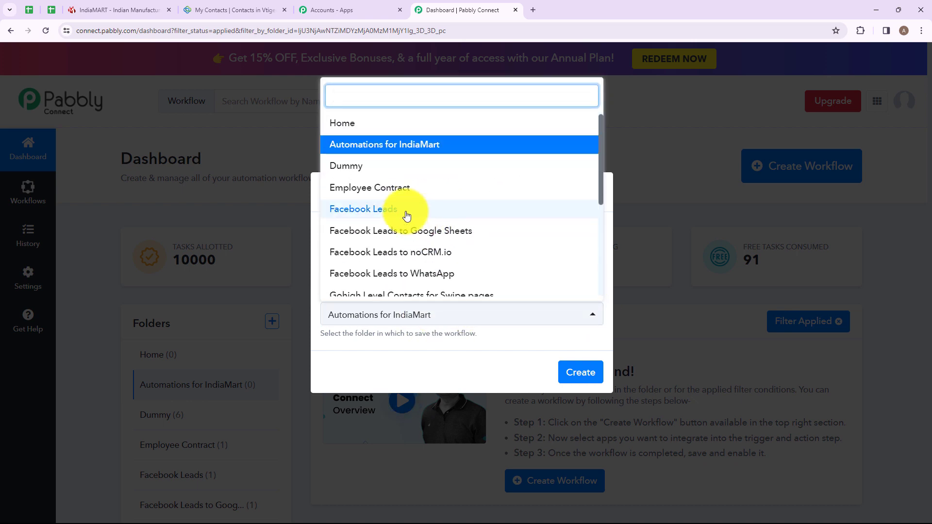
pyautogui.click(584, 350)
pyautogui.click(580, 372)
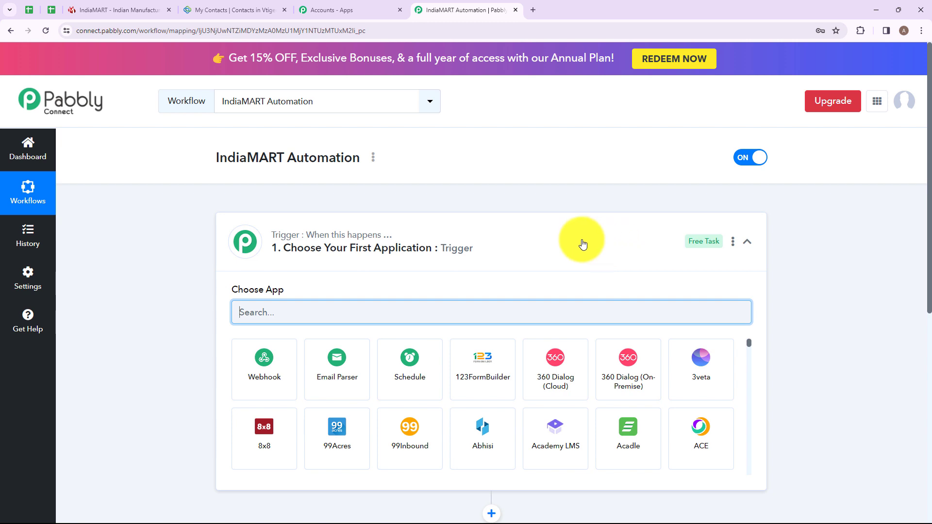
# Search the trigger apps for "India" and choose IndiaMART as the workflow's trigger application
pyautogui.click(583, 244)
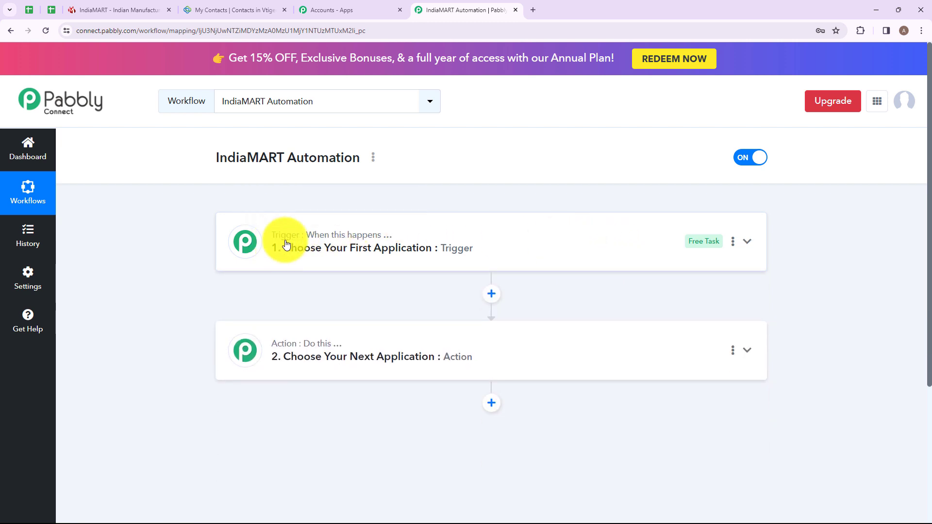
pyautogui.moveTo(277, 350)
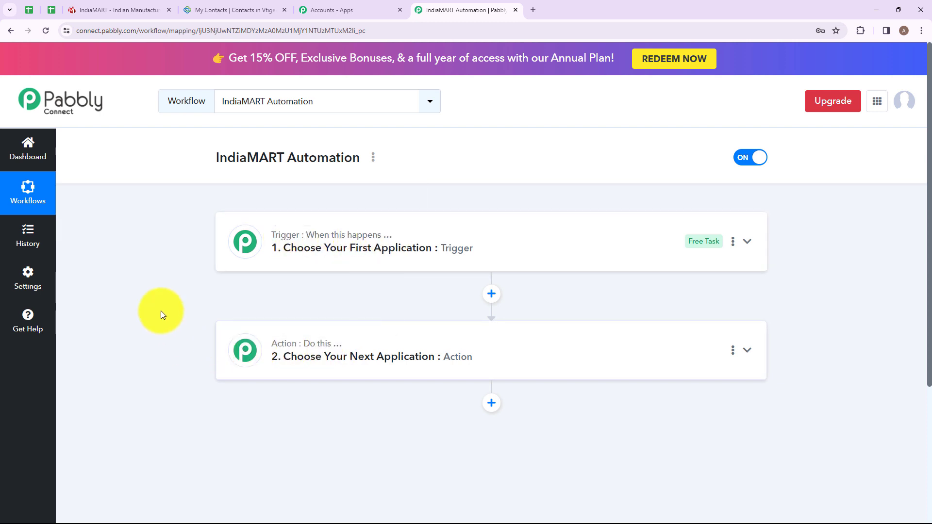
pyautogui.click(277, 246)
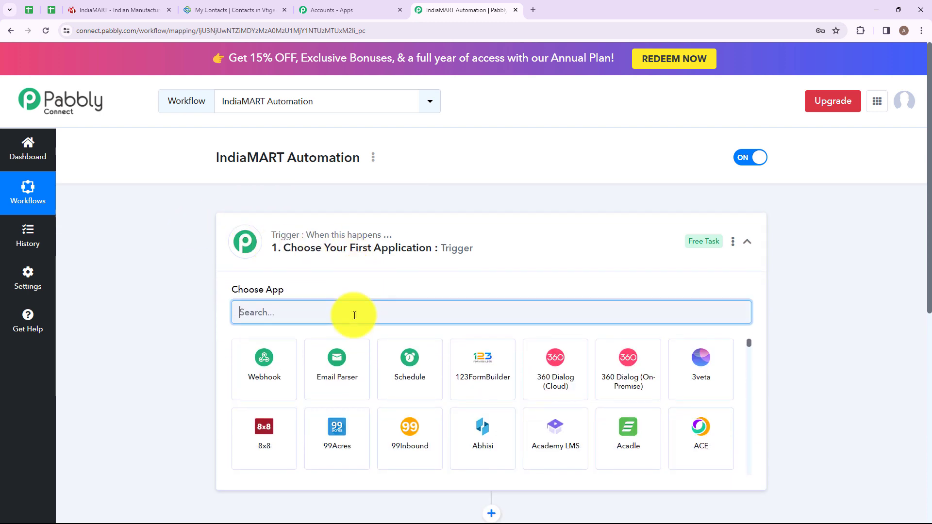
pyautogui.write('India')
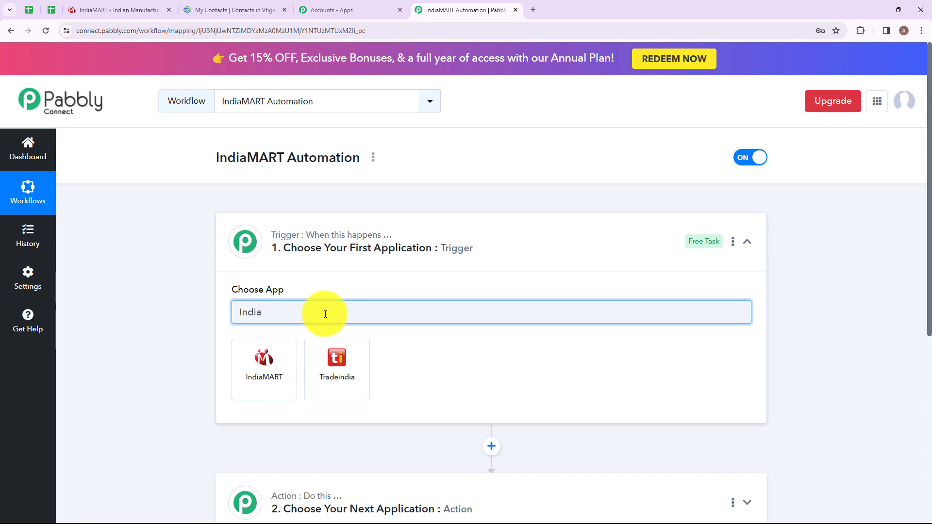
pyautogui.click(264, 369)
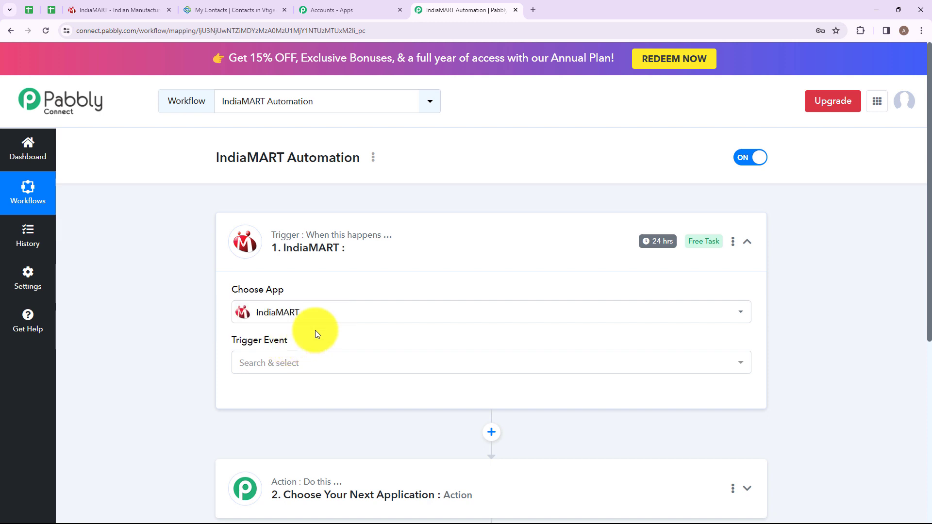
# Set the trigger event to New Leads and start adding a new IndiaMART connection
pyautogui.click(325, 366)
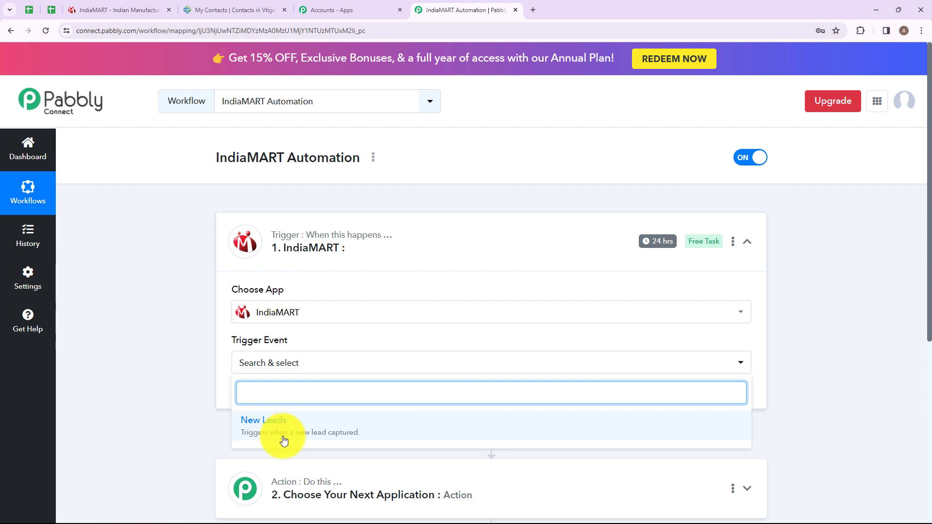
pyautogui.click(322, 427)
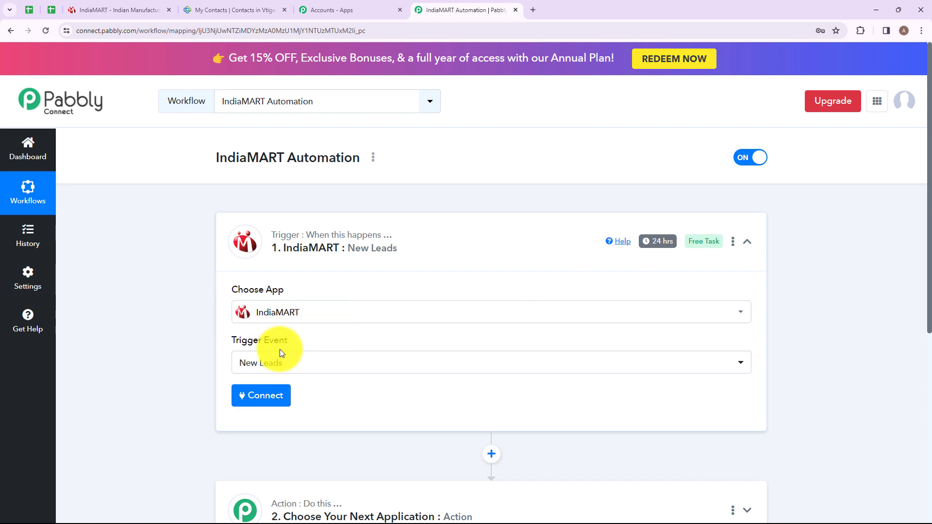
pyautogui.click(258, 396)
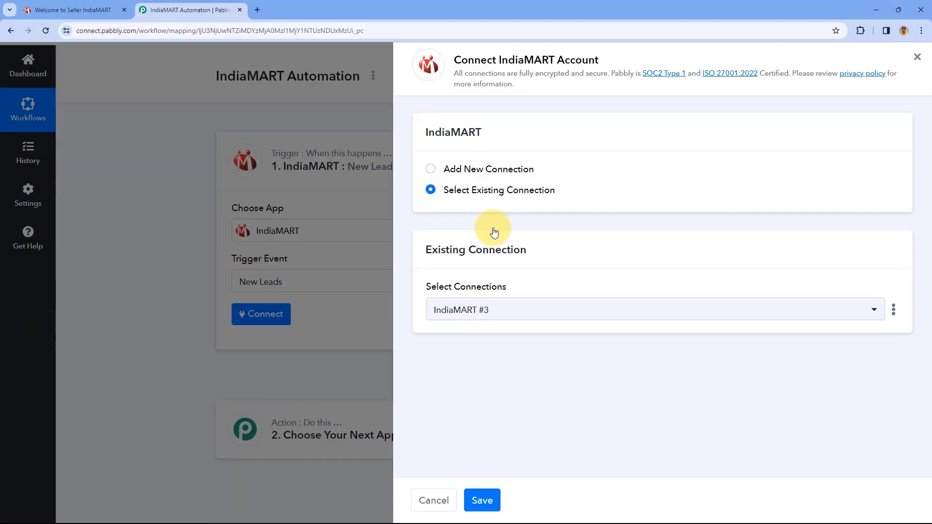
pyautogui.click(430, 169)
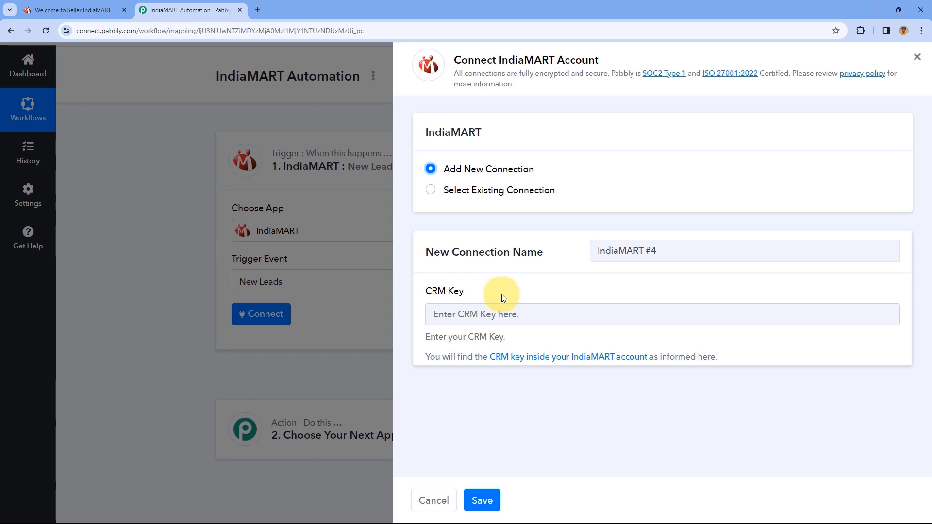
# Switch to the IndiaMART seller account, open the CRM API page from the account settings, and copy the current API key
pyautogui.click(73, 9)
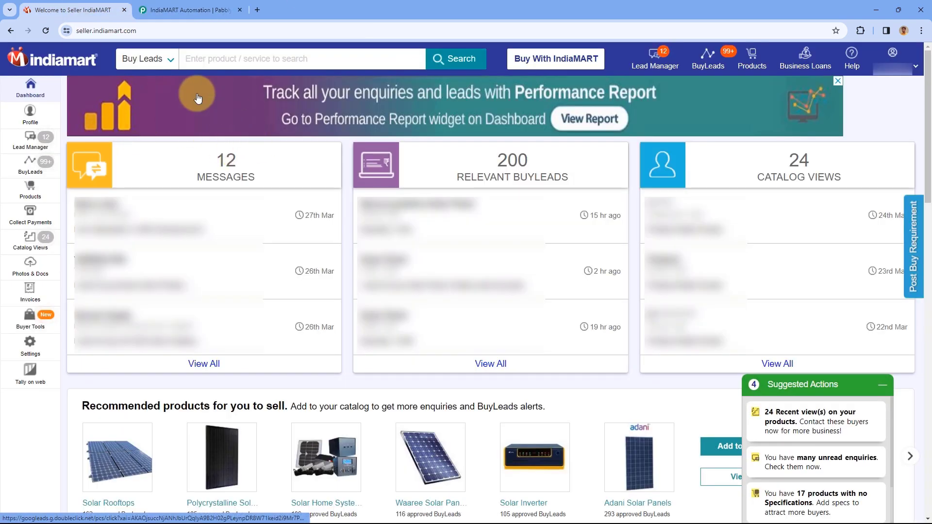
pyautogui.click(42, 347)
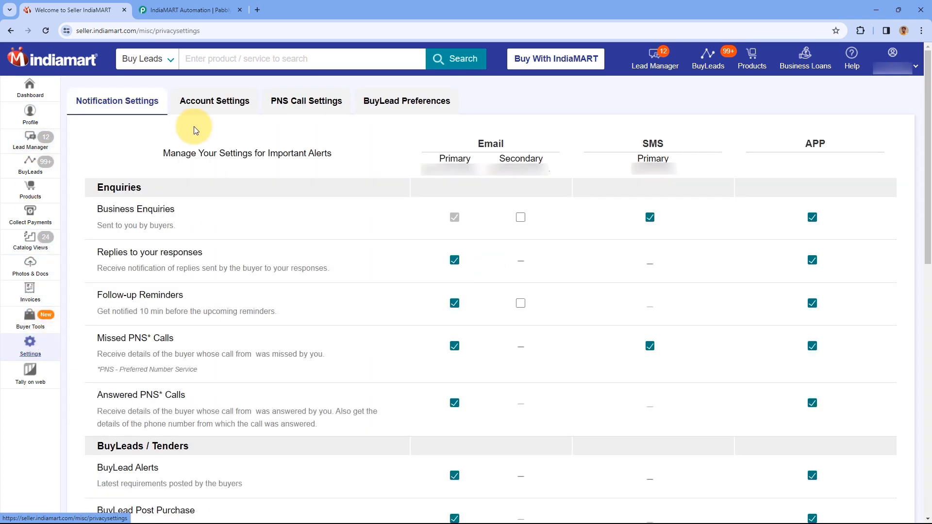
pyautogui.click(207, 110)
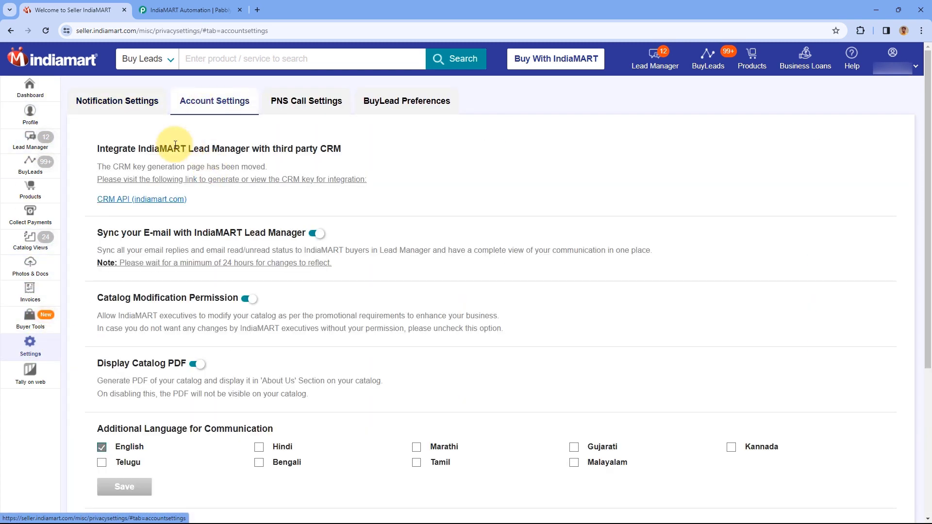
pyautogui.click(132, 201)
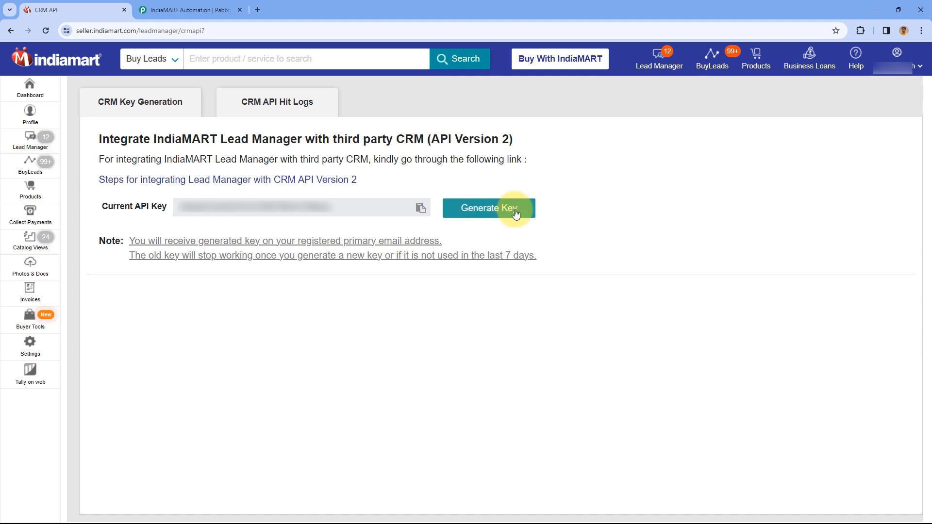
pyautogui.click(421, 208)
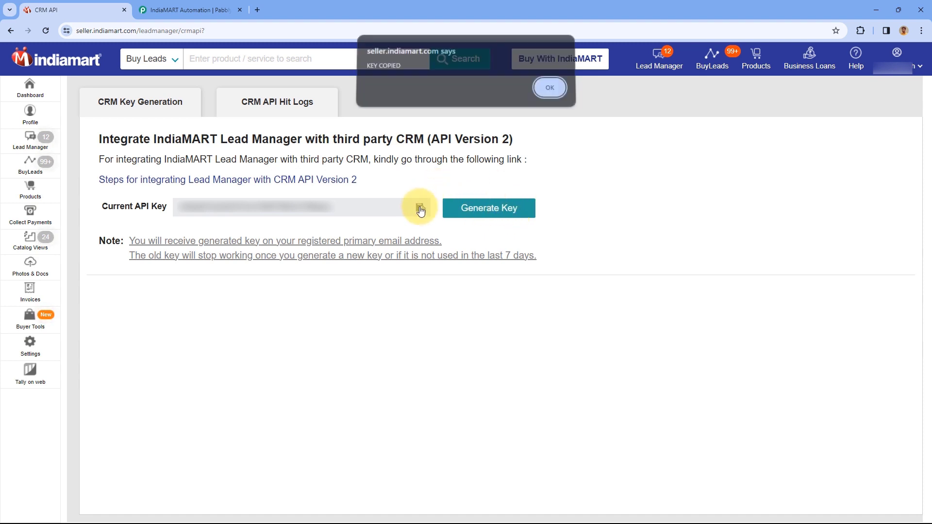
pyautogui.click(549, 93)
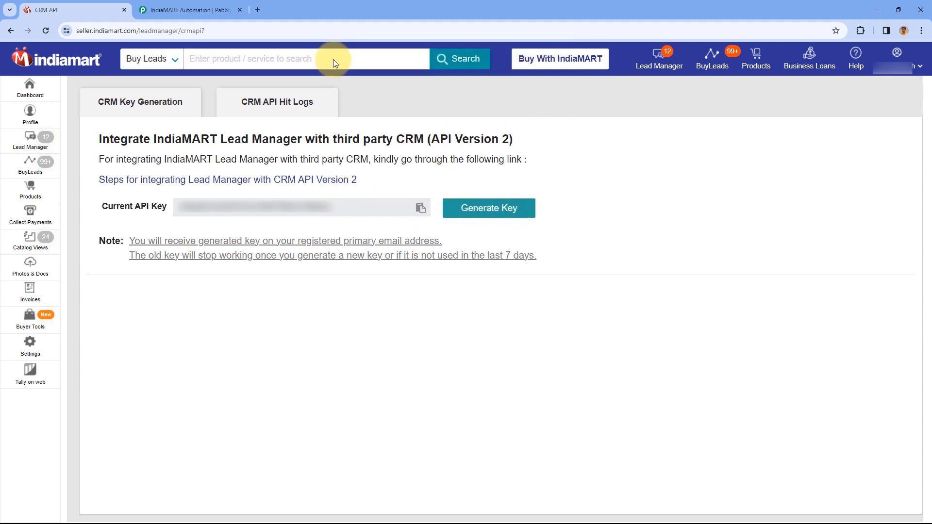
# Switch back to Pabbly Connect and paste the copied API key as the new connection's CRM Key
pyautogui.click(189, 10)
pyautogui.rightClick(450, 314)
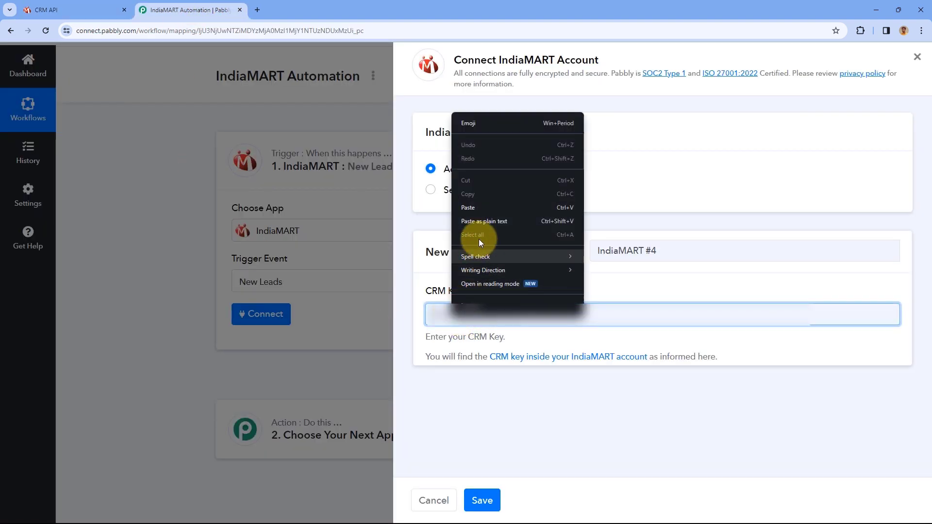
pyautogui.click(476, 204)
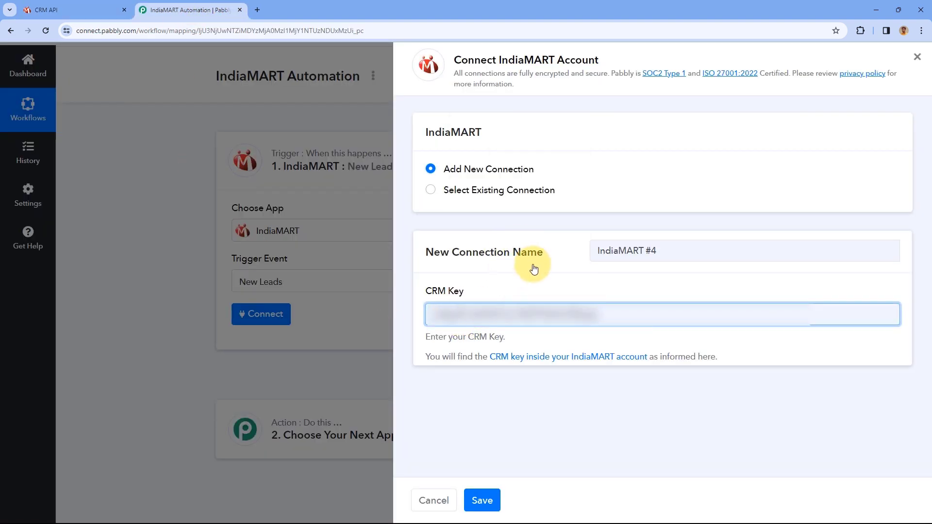
# Save the new IndiaMART connection and send a test request for the New Leads trigger
pyautogui.click(483, 500)
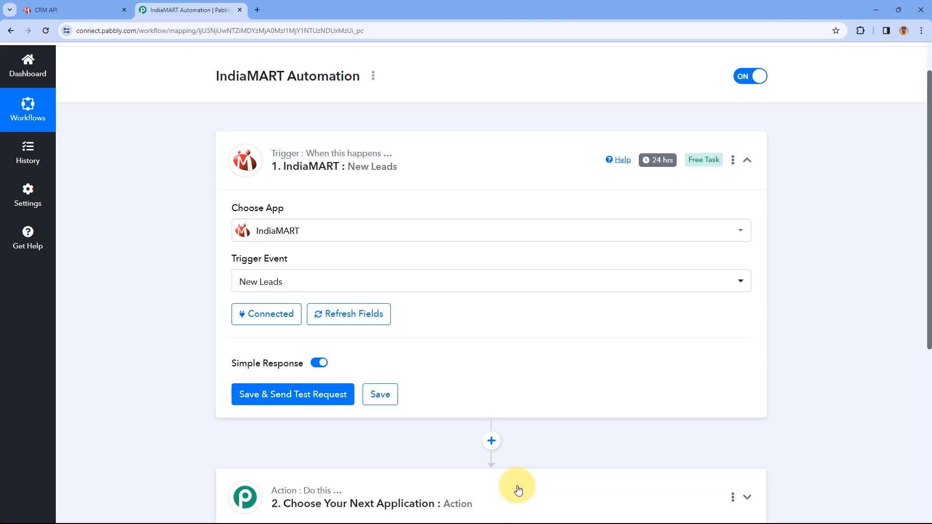
pyautogui.scroll(-1, 186, 267)
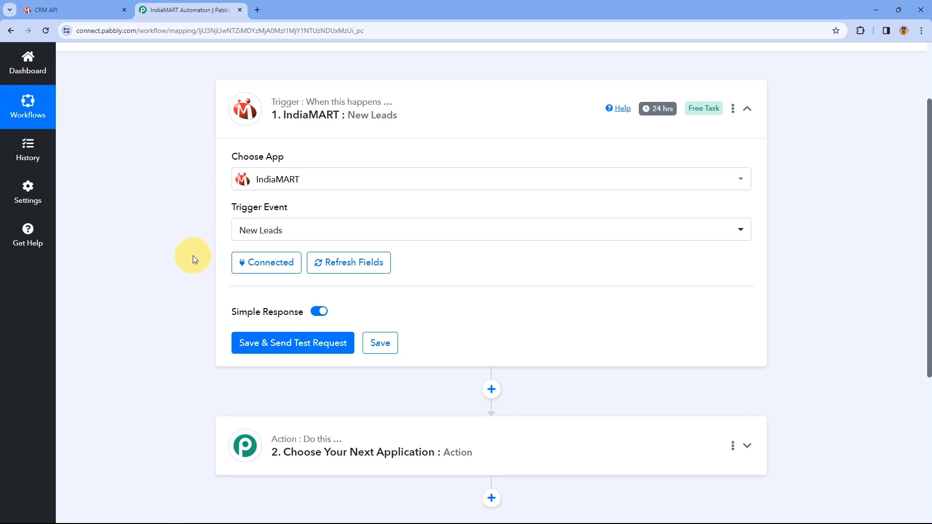
pyautogui.scroll(-2, 192, 256)
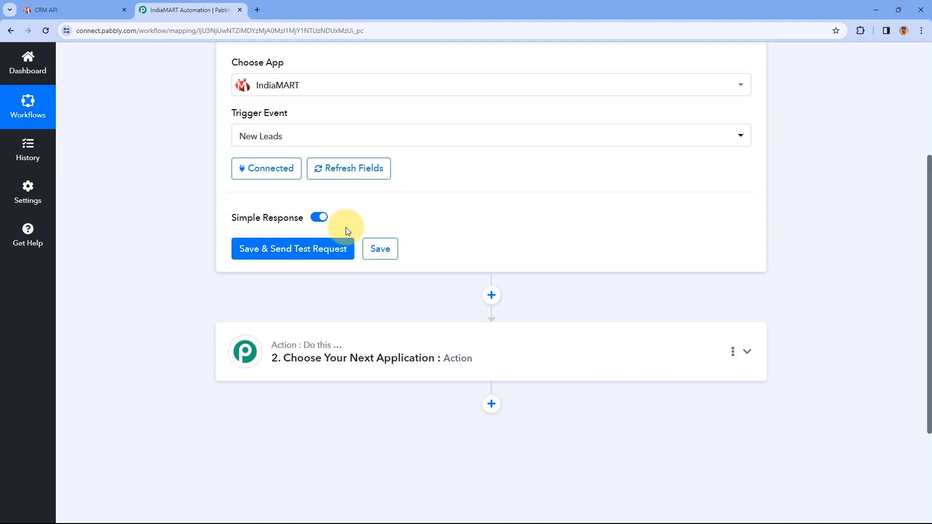
pyautogui.click(301, 247)
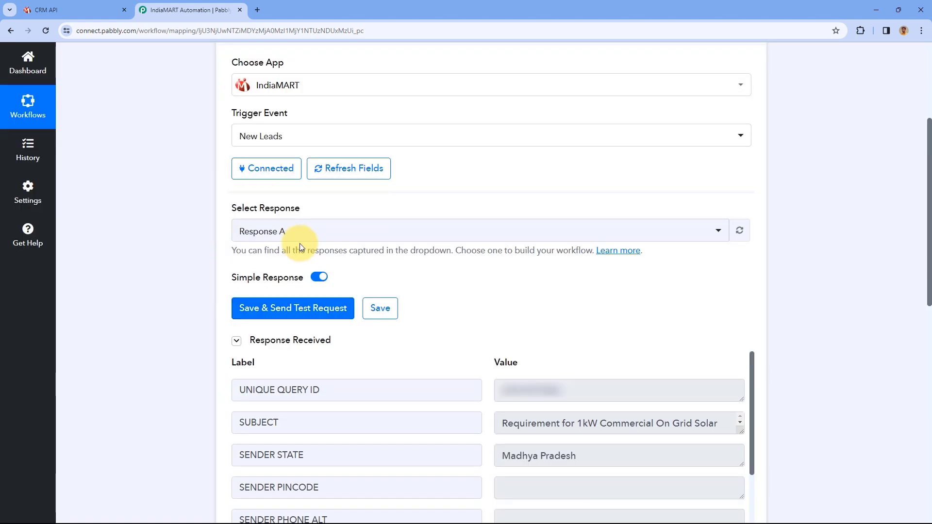
# Examine the lead details in the trigger's received response, including the query ID, subject, state, and sender's name, mobile and email
pyautogui.scroll(-2, 471, 270)
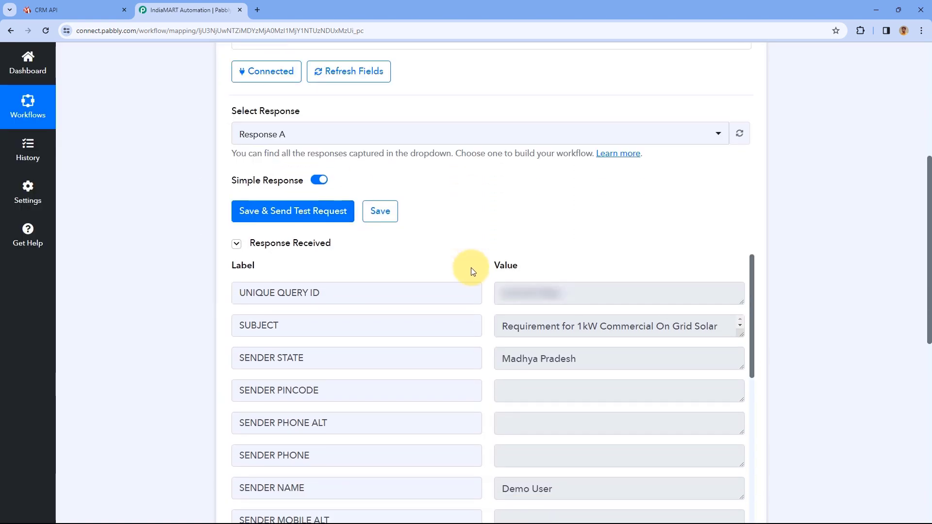
pyautogui.scroll(-1, 437, 243)
pyautogui.scroll(-2, 463, 230)
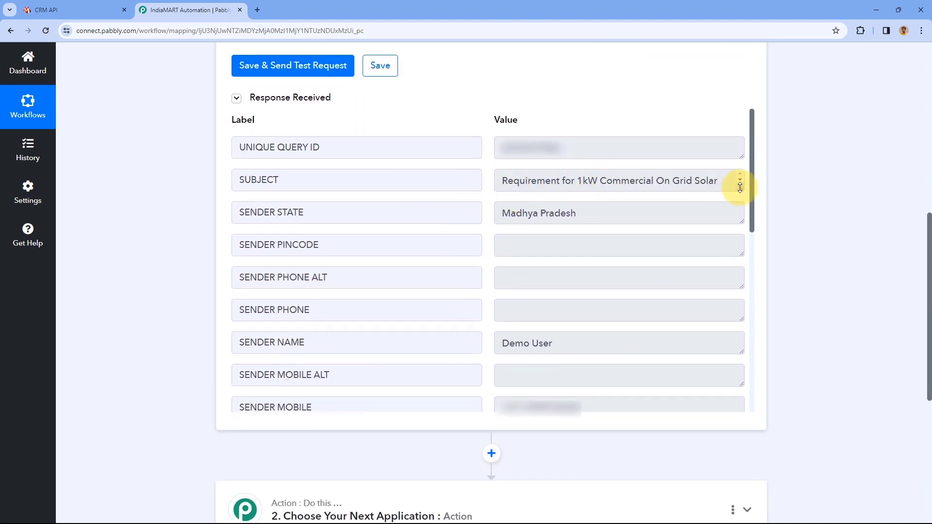
pyautogui.moveTo(739, 187); pyautogui.dragTo(740, 219)
pyautogui.moveTo(615, 198); pyautogui.dragTo(501, 175)
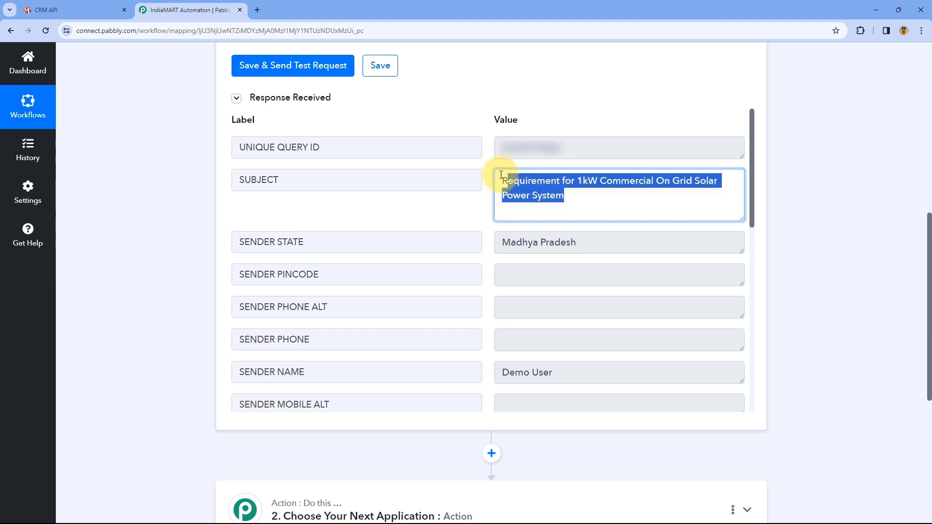
pyautogui.click(488, 175)
pyautogui.moveTo(573, 148); pyautogui.dragTo(485, 153)
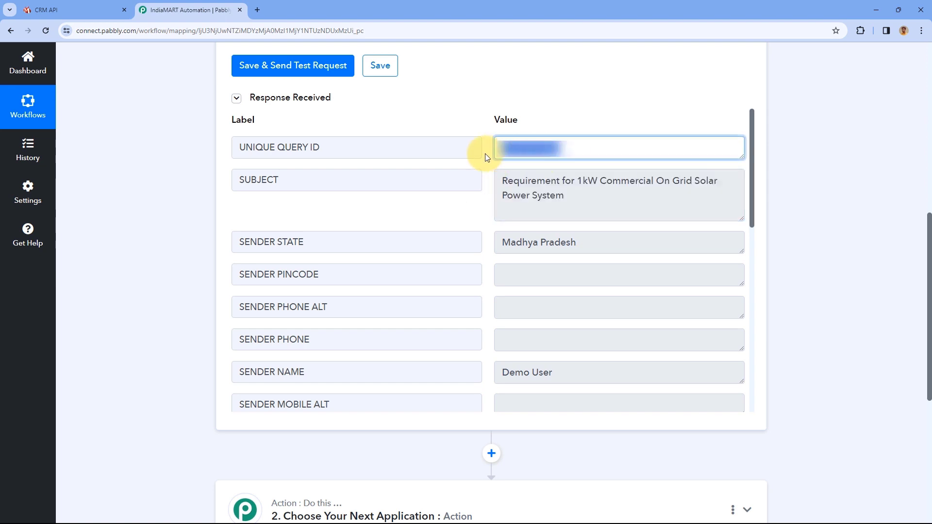
pyautogui.moveTo(502, 241); pyautogui.dragTo(587, 239)
pyautogui.click(487, 225)
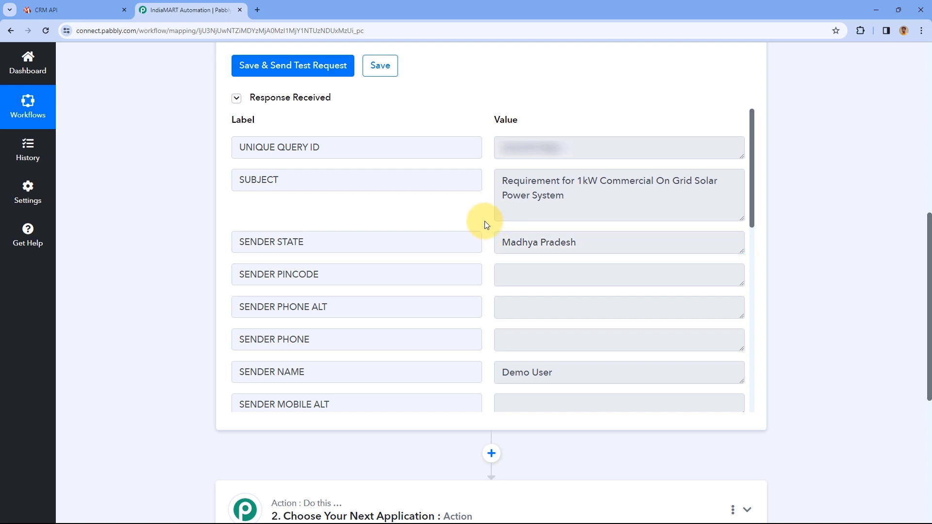
pyautogui.scroll(-2, 485, 221)
pyautogui.moveTo(553, 275); pyautogui.dragTo(502, 273)
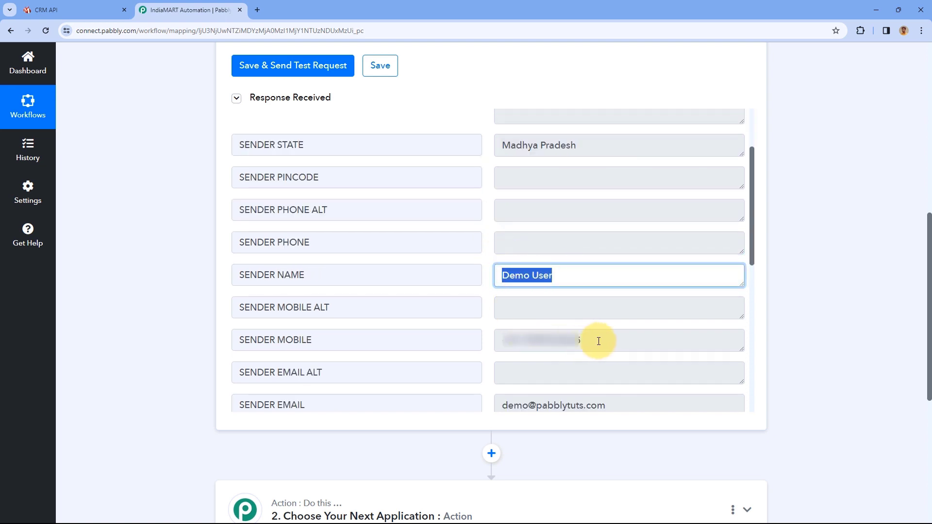
pyautogui.moveTo(599, 341); pyautogui.dragTo(491, 339)
pyautogui.moveTo(614, 406); pyautogui.dragTo(502, 405)
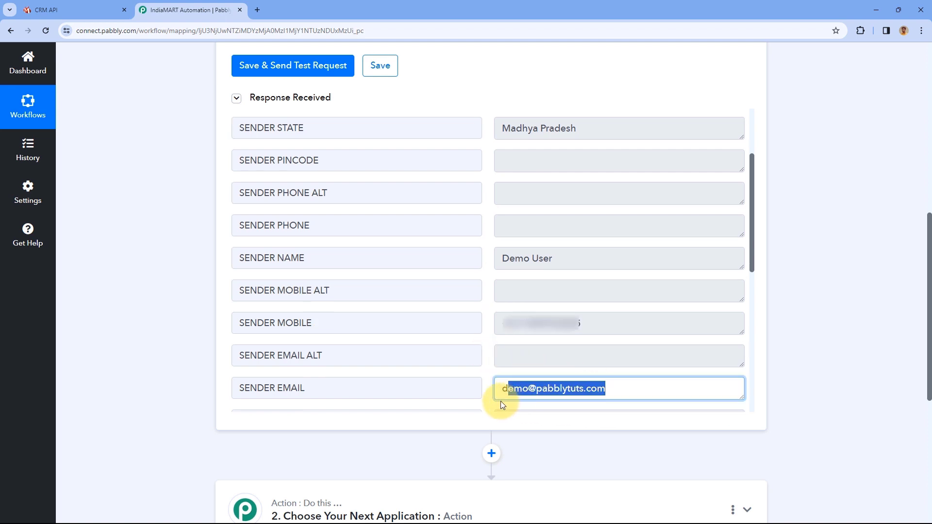
pyautogui.click(486, 298)
pyautogui.scroll(-6, 487, 298)
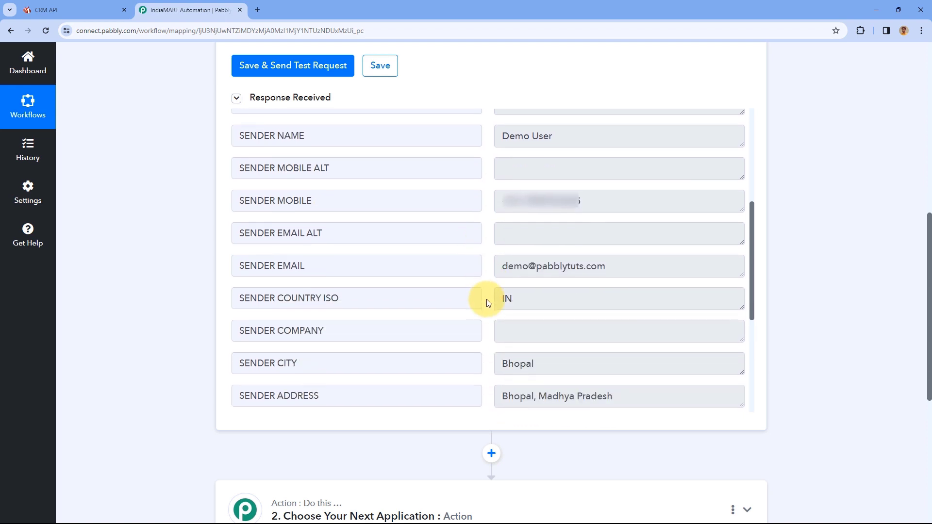
# Collapse the IndiaMART trigger step, search the action apps for "Vti", and choose Vtiger CRM as the action application
pyautogui.scroll(10, 486, 299)
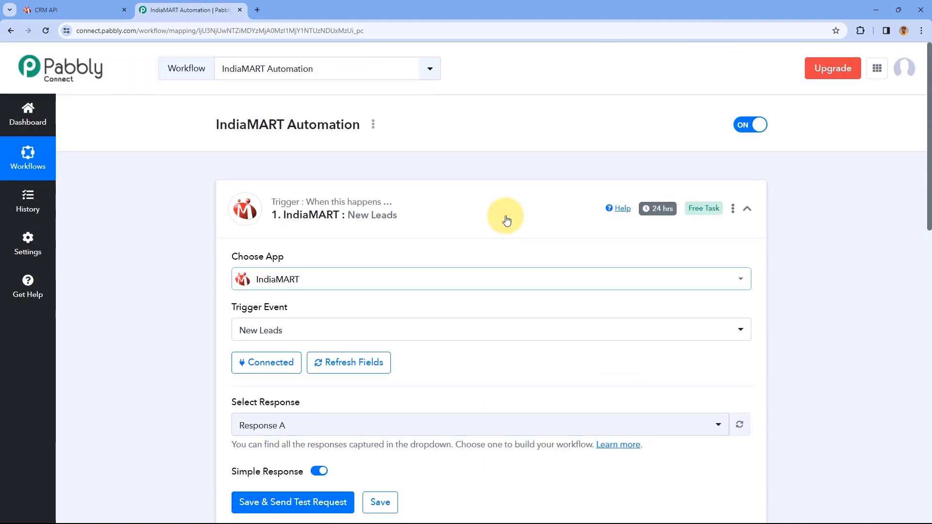
pyautogui.click(474, 203)
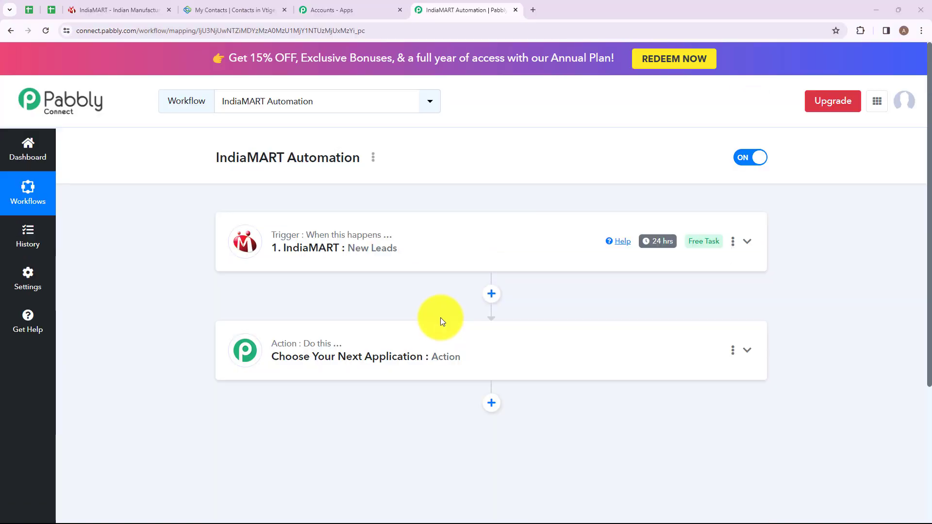
pyautogui.click(423, 338)
pyautogui.scroll(-3, 388, 364)
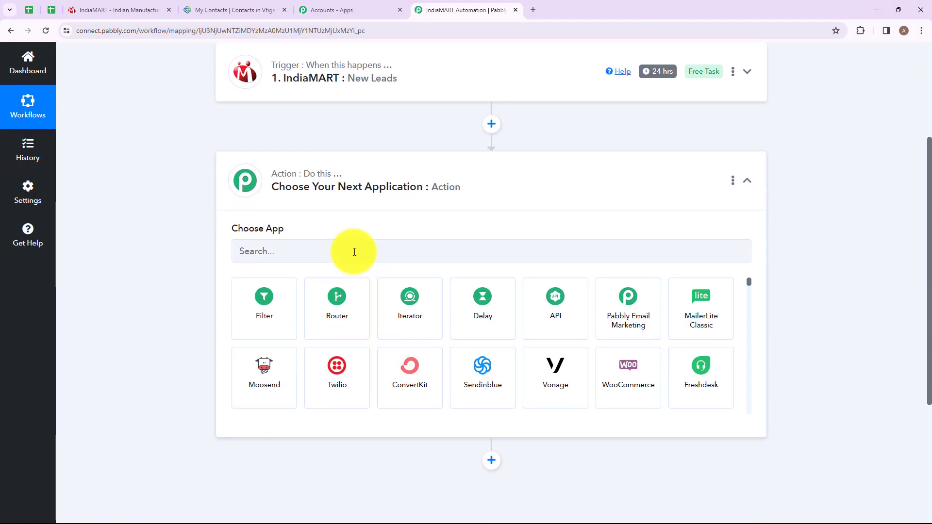
pyautogui.click(354, 252)
pyautogui.write('Vti')
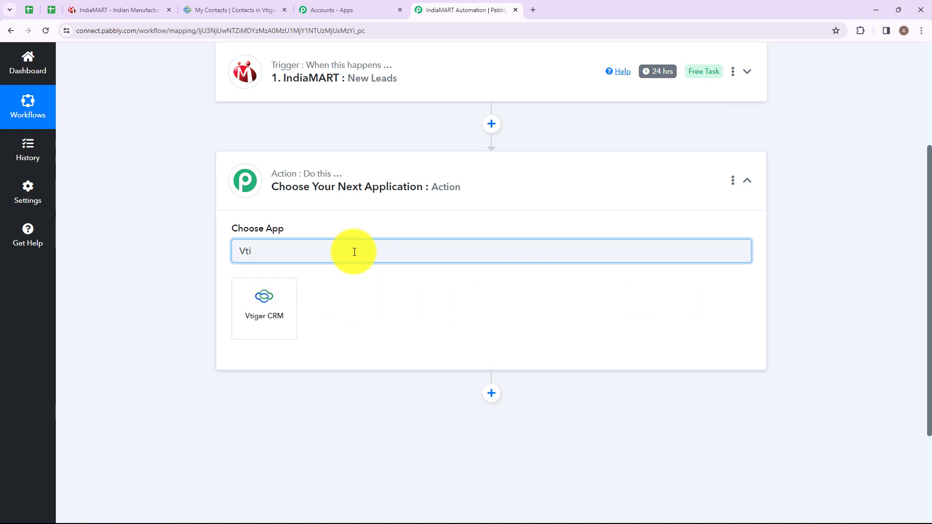
pyautogui.click(270, 317)
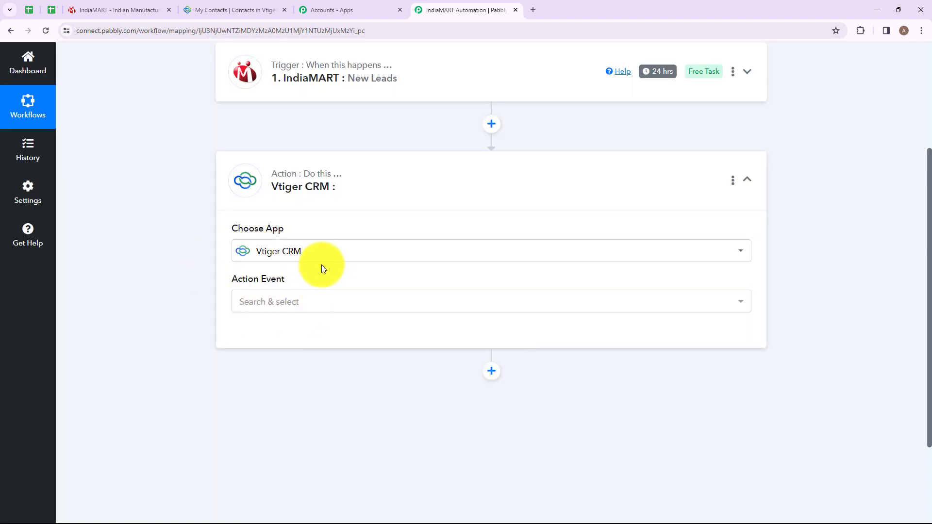
# Set the action event to Create Contact and start adding a new Vtiger CRM connection
pyautogui.click(322, 302)
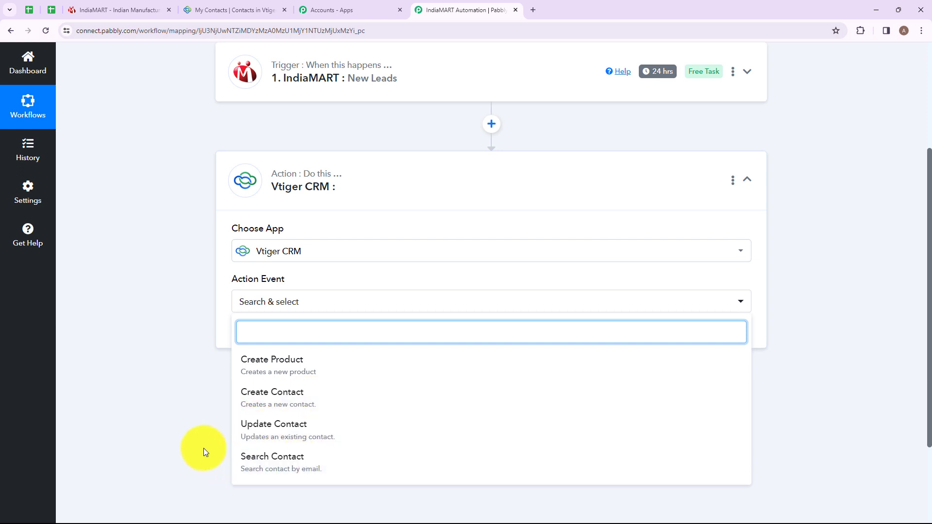
pyautogui.click(255, 399)
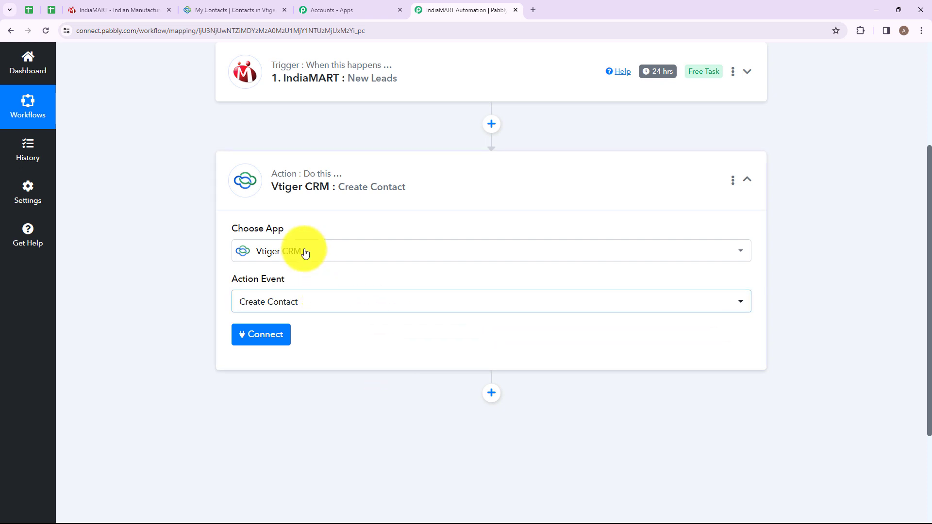
pyautogui.click(246, 343)
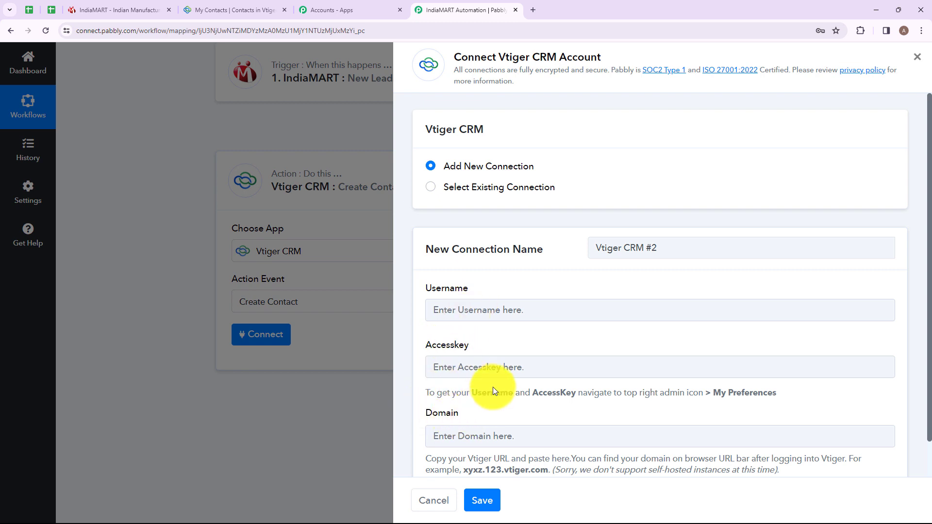
pyautogui.scroll(-1, 493, 388)
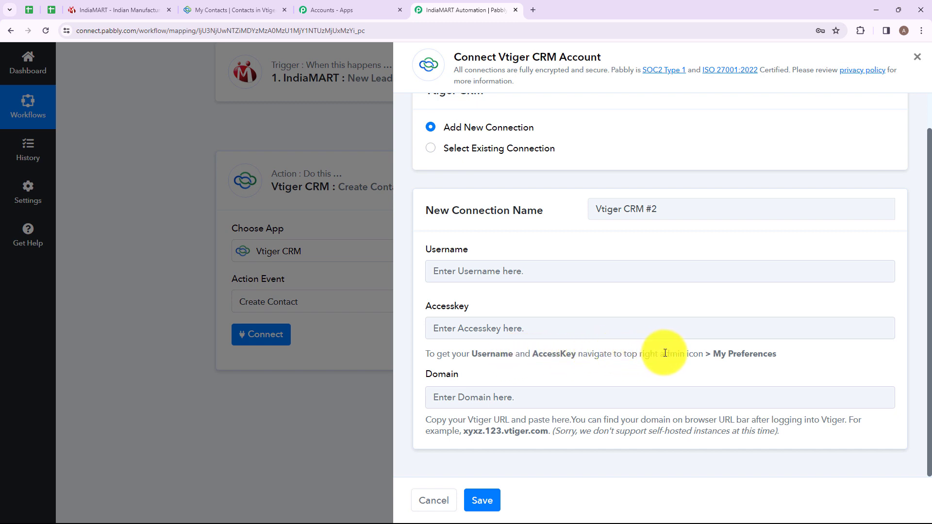
pyautogui.moveTo(709, 353); pyautogui.dragTo(783, 351)
pyautogui.click(783, 351)
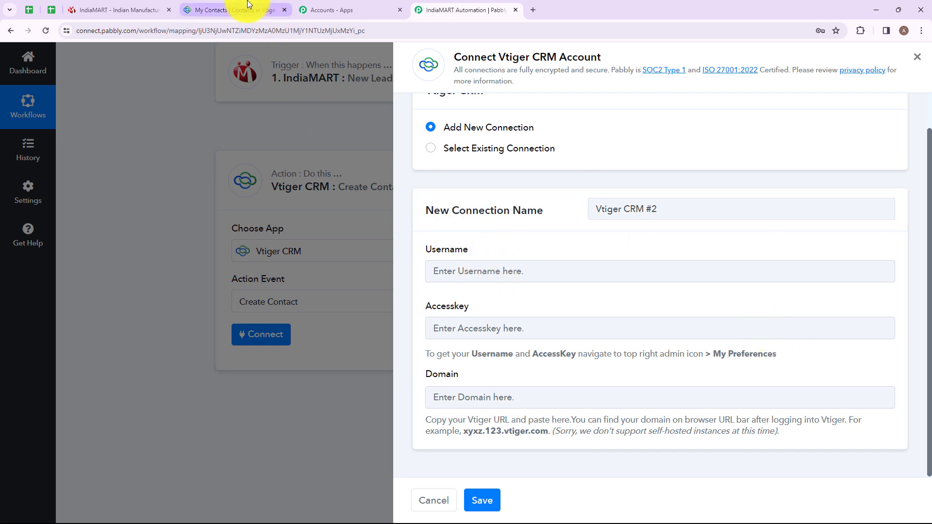
# Switch to Vtiger CRM, open My Preferences from the user profile, and select the access key and username for copying
pyautogui.click(228, 10)
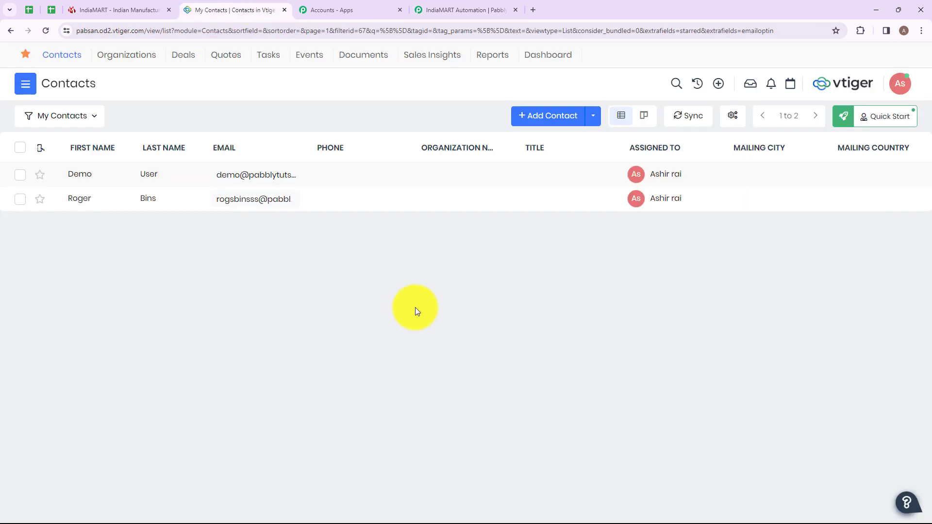
pyautogui.click(899, 88)
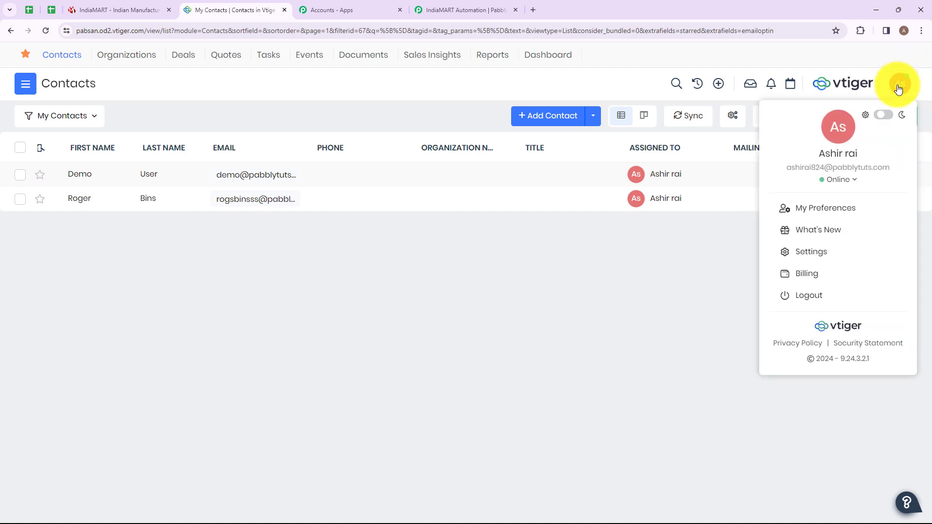
pyautogui.click(801, 210)
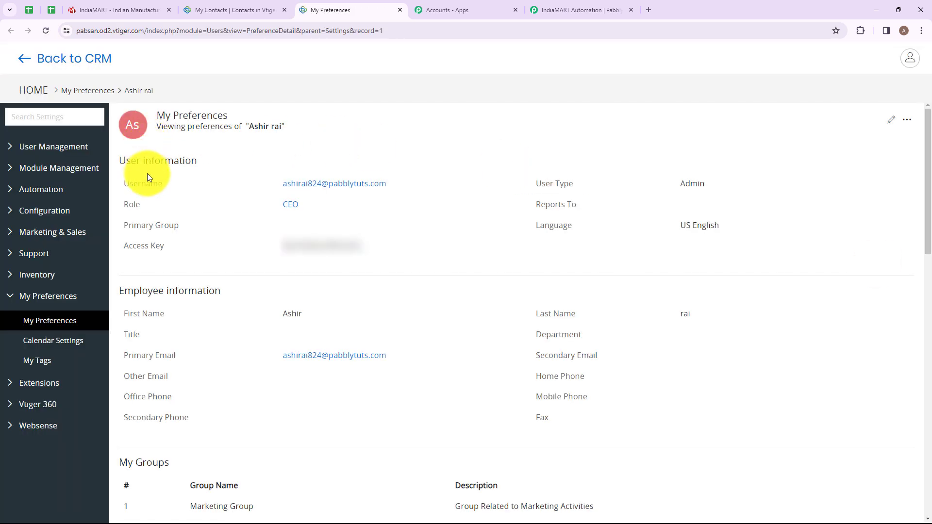
pyautogui.moveTo(125, 243); pyautogui.dragTo(178, 248)
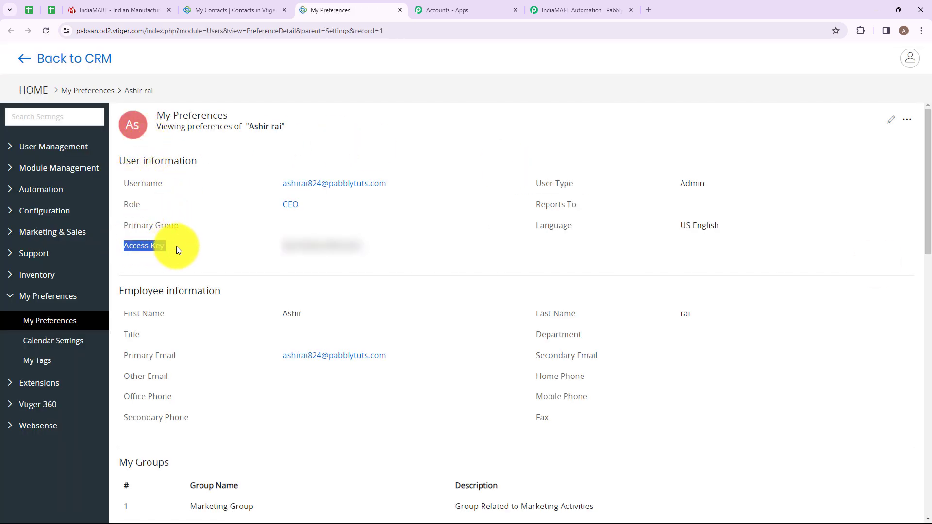
pyautogui.click(368, 250)
pyautogui.moveTo(368, 250); pyautogui.dragTo(260, 249)
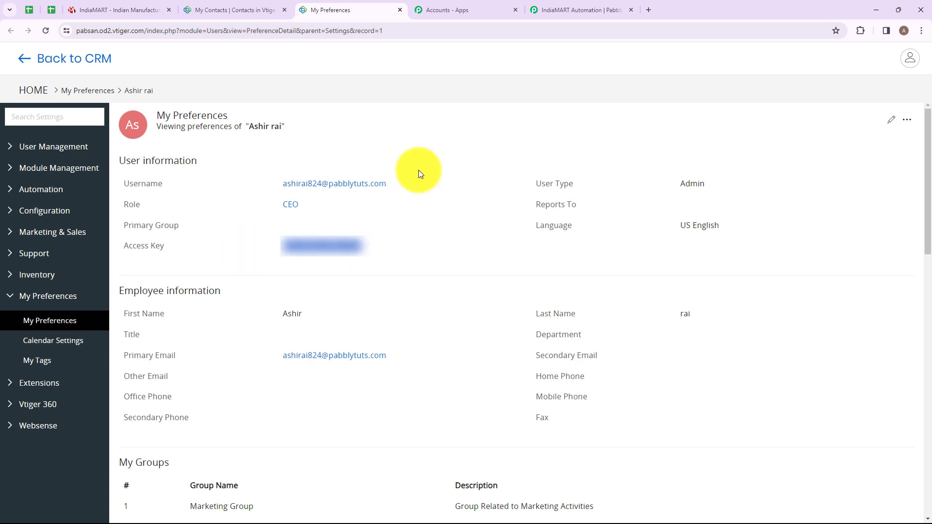
pyautogui.moveTo(391, 184); pyautogui.dragTo(239, 185)
pyautogui.click(332, 226)
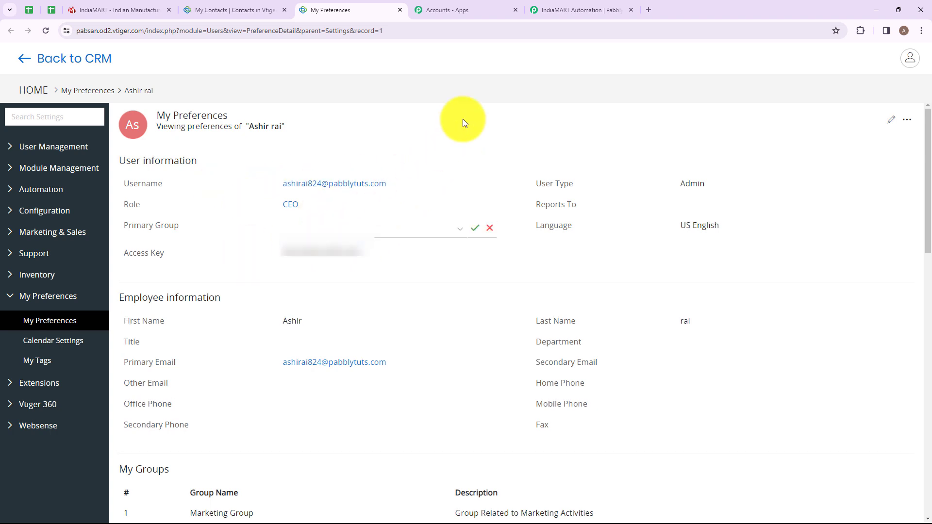
# Switch back to Pabbly Connect and fill in the new connection's Username and Accesskey with the Vtiger account credentials
pyautogui.click(563, 8)
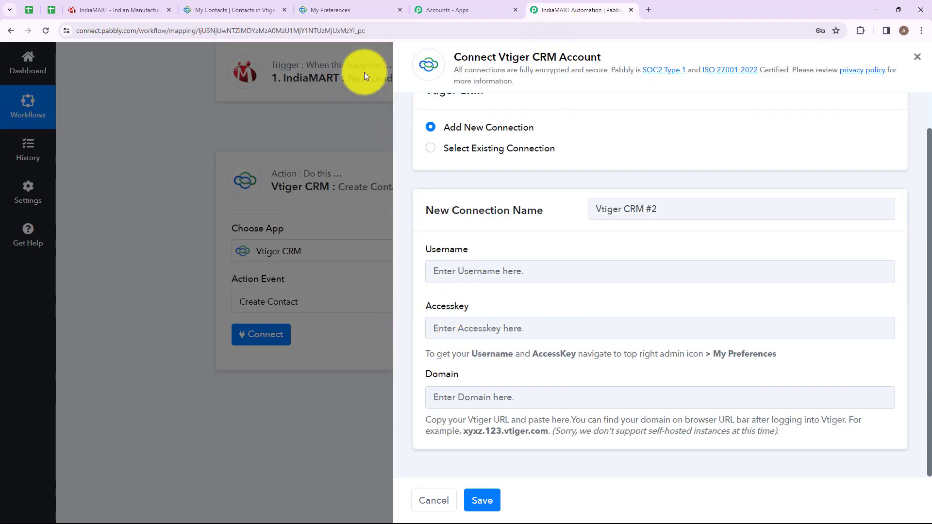
pyautogui.click(331, 5)
pyautogui.click(553, 10)
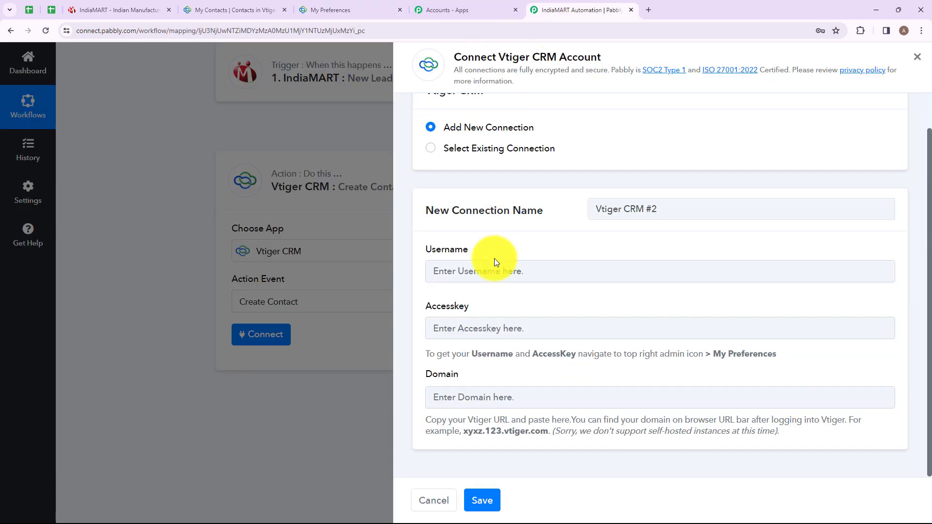
pyautogui.click(480, 326)
pyautogui.click(490, 358)
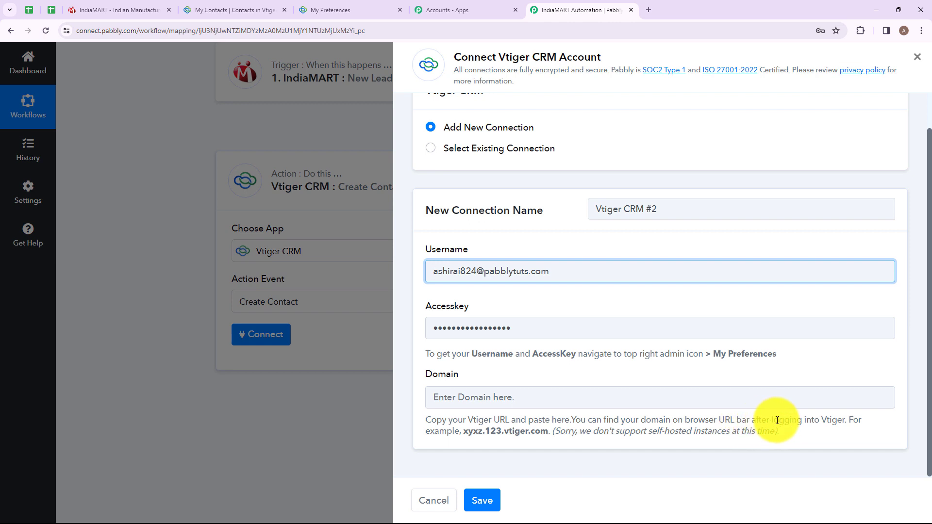
# Copy the domain pabsan.od2.vtiger.com from the Vtiger CRM address, enter it as the new connection's Domain in Pabbly Connect, and save the connection
pyautogui.click(498, 432)
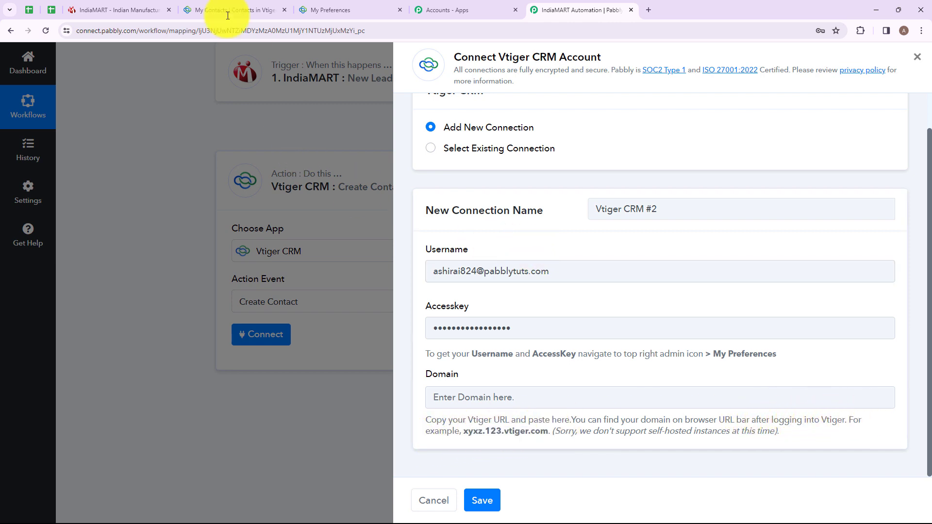
pyautogui.click(209, 9)
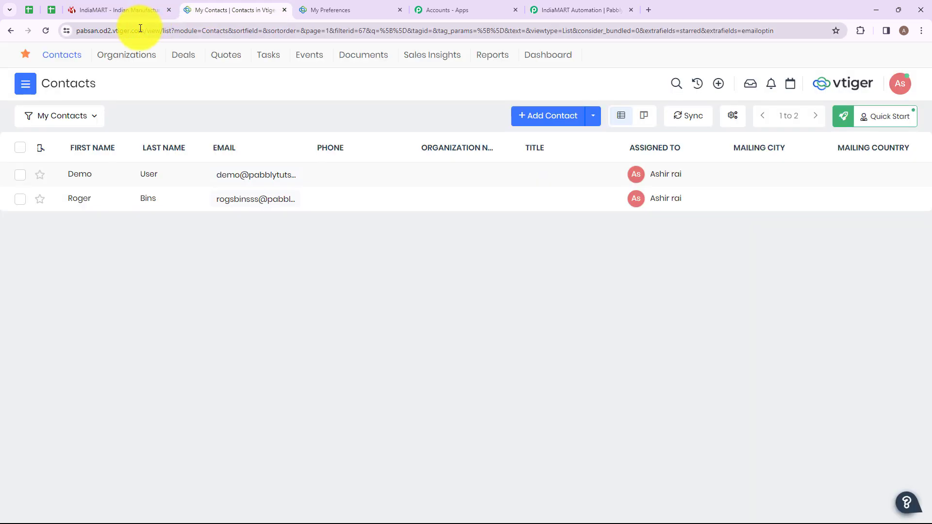
pyautogui.moveTo(144, 30); pyautogui.dragTo(77, 31)
pyautogui.hotkey('ctrl', 'c')
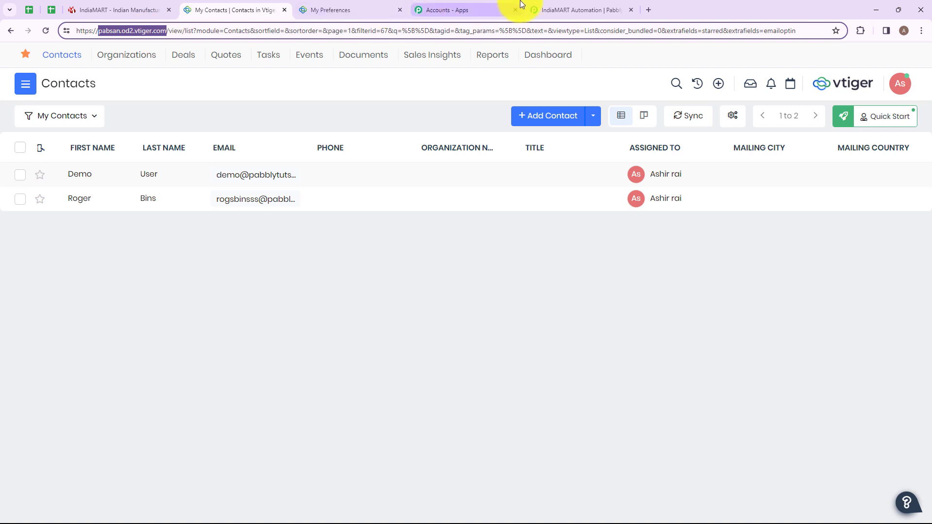
pyautogui.click(577, 10)
pyautogui.click(478, 381)
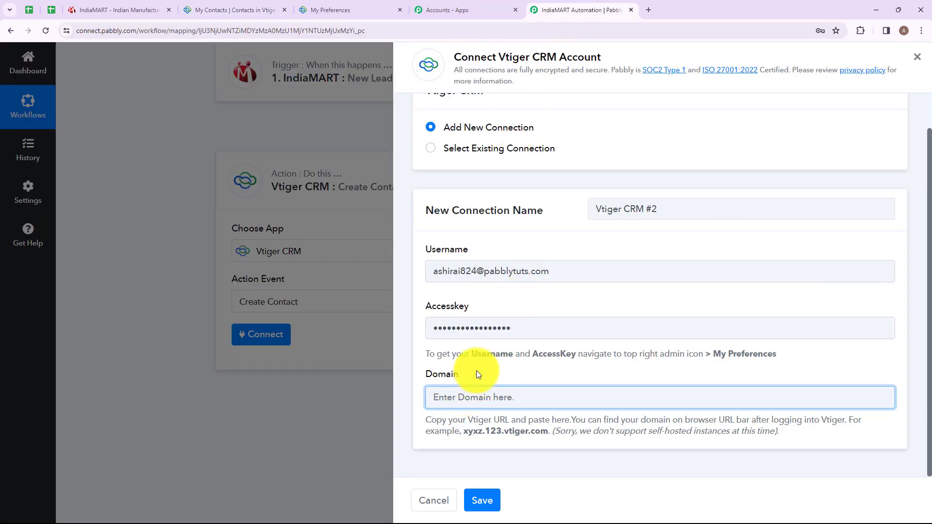
pyautogui.hotkey('ctrl', 'v')
pyautogui.click(481, 501)
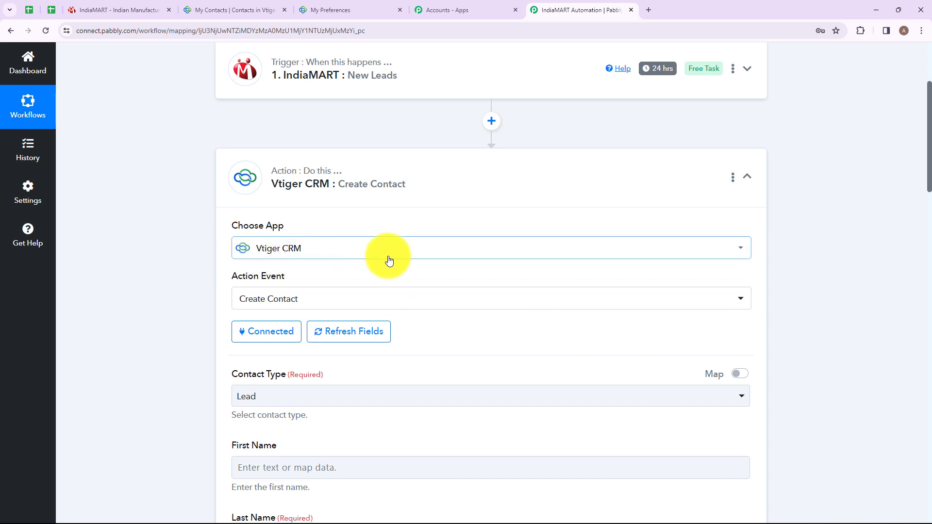
# Examine the Create Contact fields of the Vtiger CRM action and compare them with the sender name in the IndiaMART trigger response
pyautogui.scroll(-5, 389, 258)
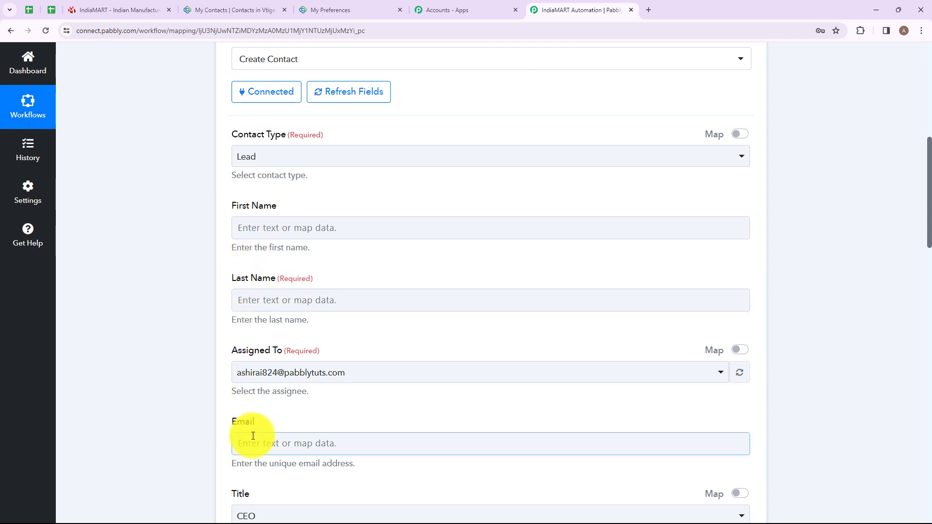
pyautogui.scroll(-4, 253, 435)
pyautogui.scroll(6, 386, 317)
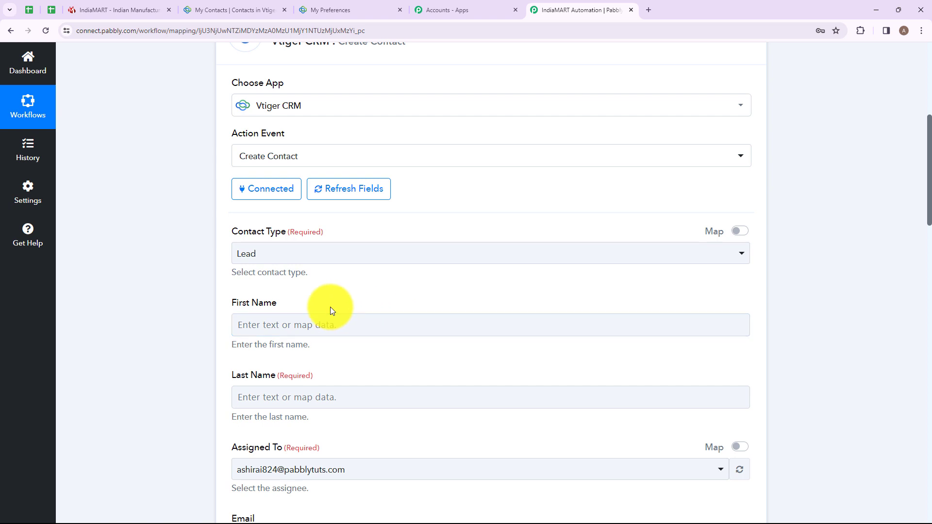
pyautogui.scroll(10, 498, 276)
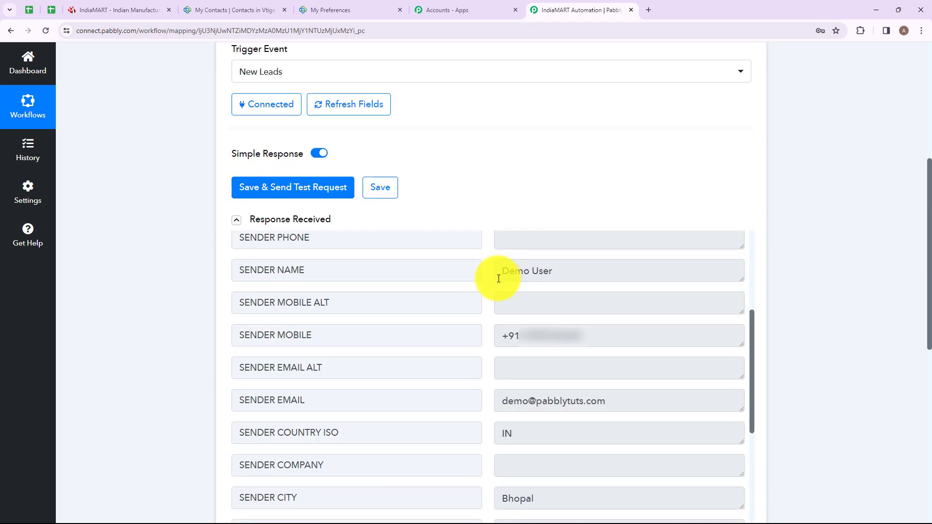
pyautogui.moveTo(501, 270); pyautogui.dragTo(555, 271)
pyautogui.click(566, 297)
pyautogui.scroll(-10, 567, 297)
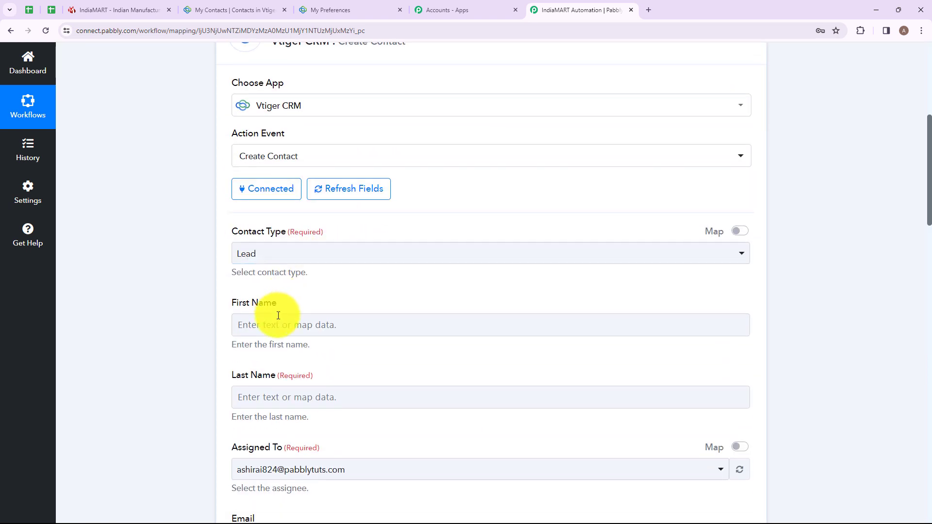
pyautogui.click(266, 327)
pyautogui.scroll(-1, 269, 323)
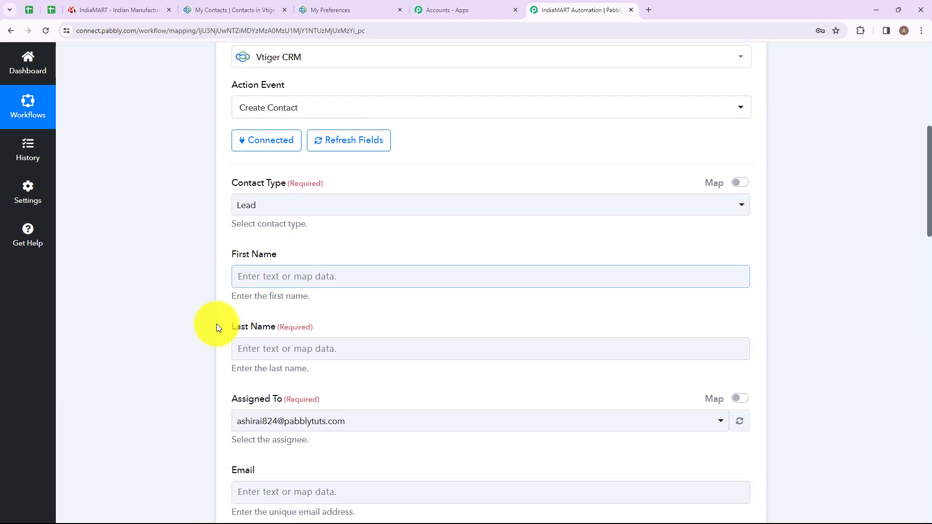
# Insert a Text Formatter by Pabbly action between the IndiaMART trigger and the Vtiger CRM action, set its event to Split Text, and connect it
pyautogui.scroll(4, 402, 261)
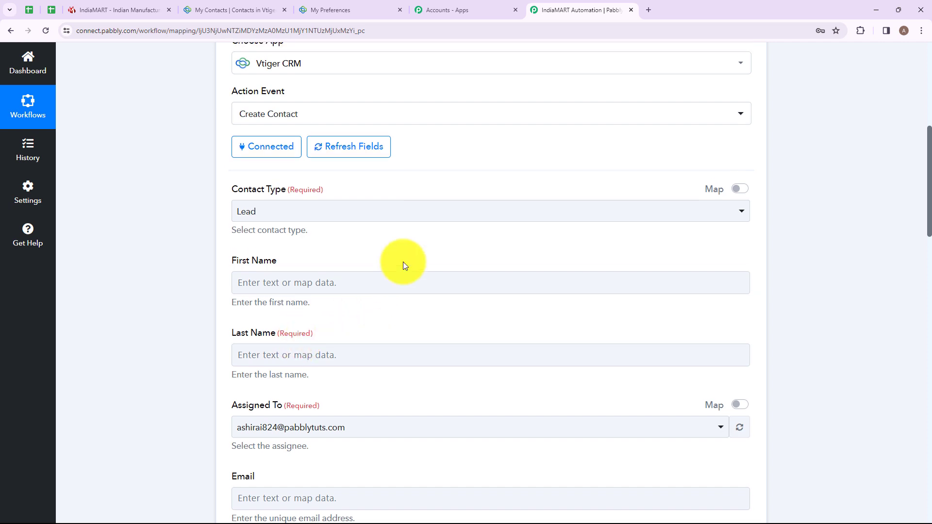
pyautogui.click(492, 125)
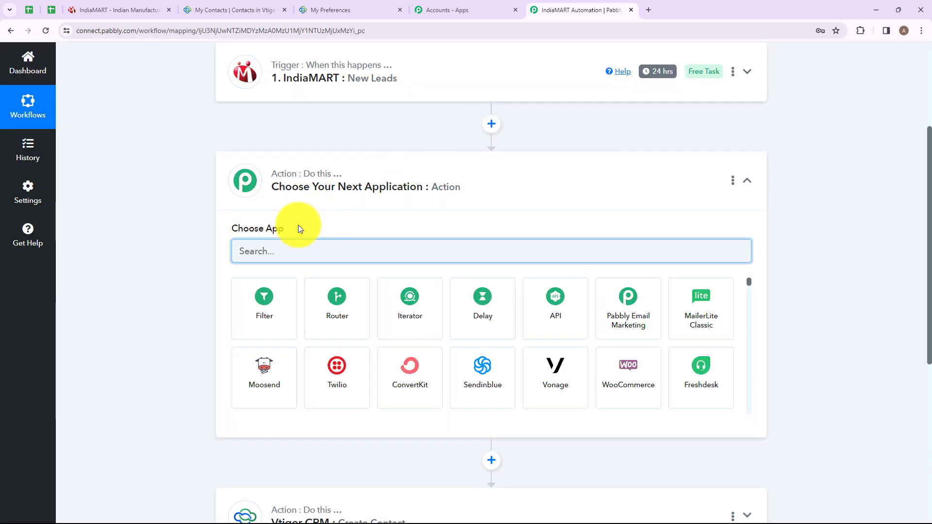
pyautogui.write('Tex')
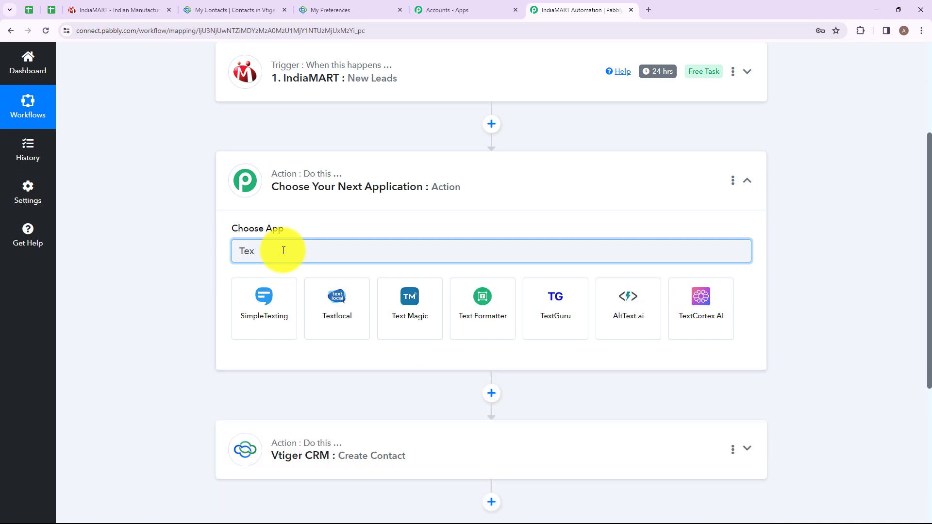
pyautogui.click(483, 310)
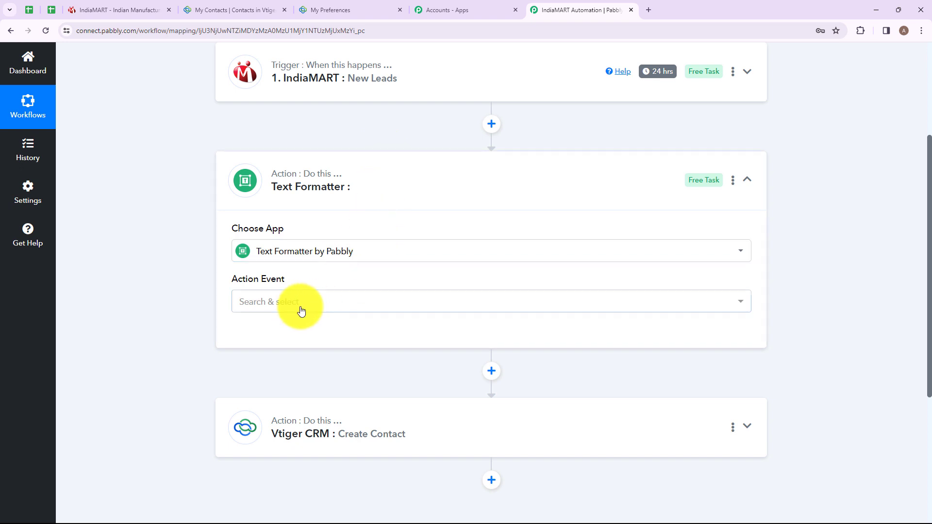
pyautogui.click(266, 304)
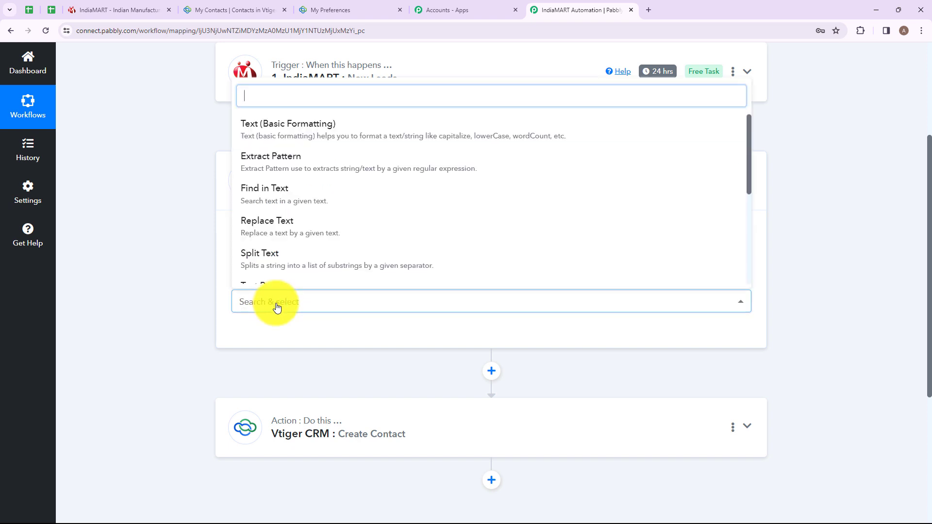
pyautogui.click(286, 269)
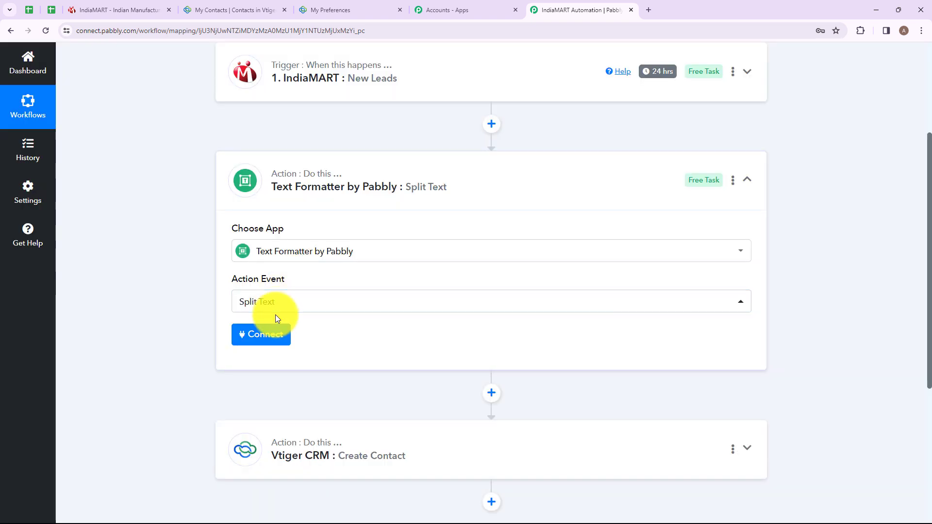
pyautogui.click(260, 339)
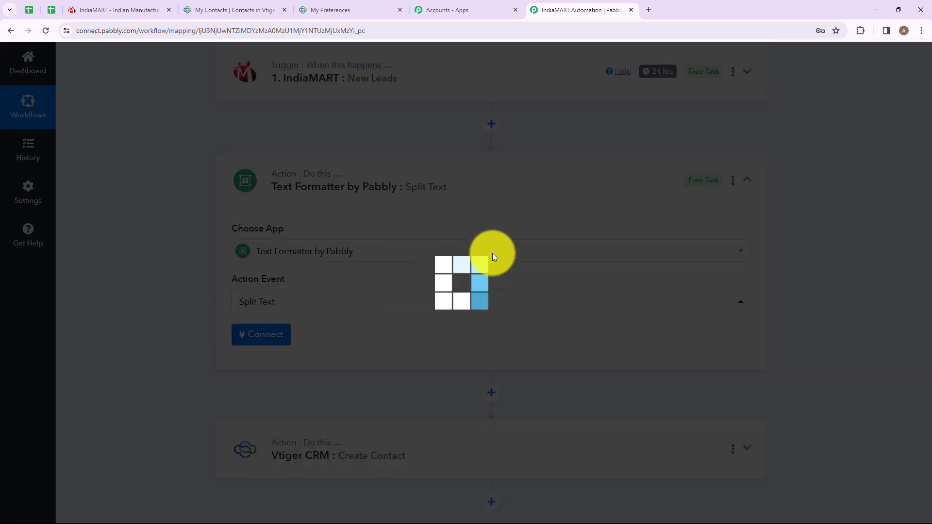
# Map the IndiaMART SENDER NAME value into the Text to Split field of the Text Formatter action
pyautogui.scroll(-2, 367, 209)
pyautogui.scroll(-1, 366, 208)
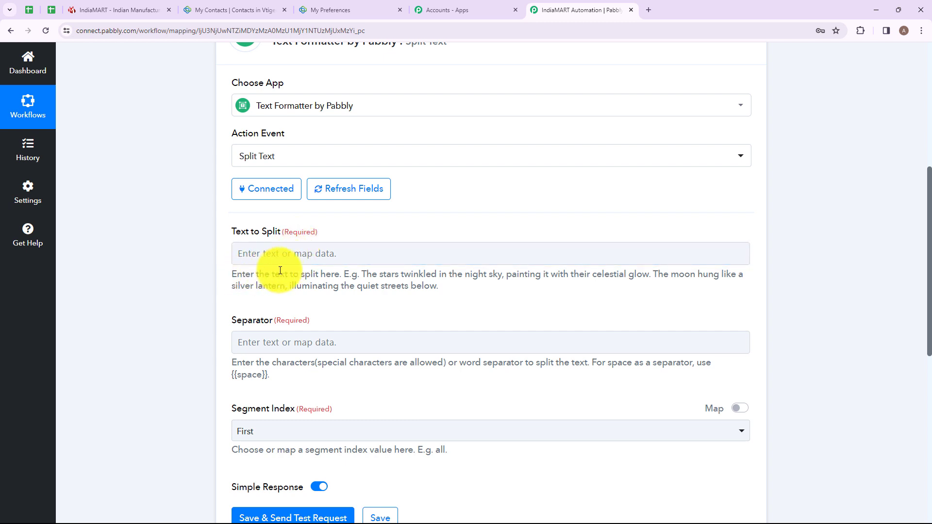
pyautogui.click(298, 253)
pyautogui.click(261, 256)
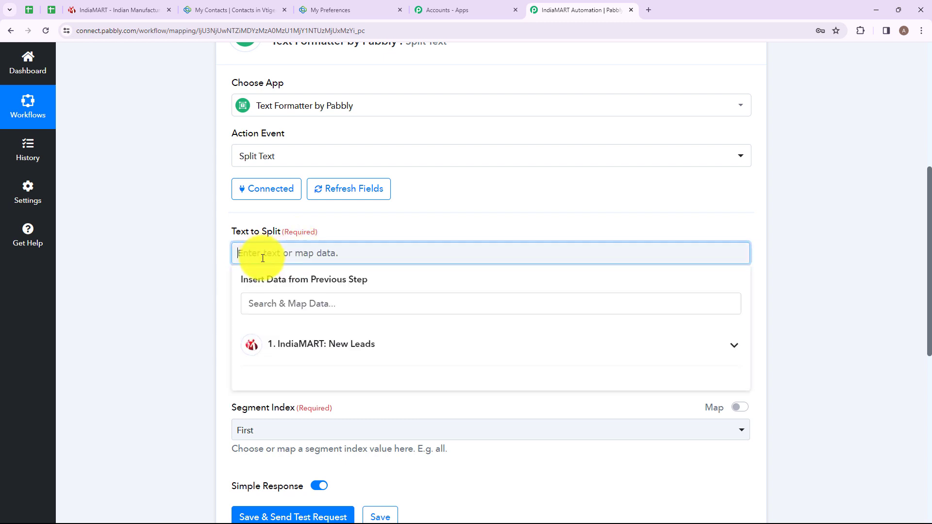
pyautogui.click(316, 348)
pyautogui.write('nam')
pyautogui.click(339, 377)
pyautogui.click(166, 302)
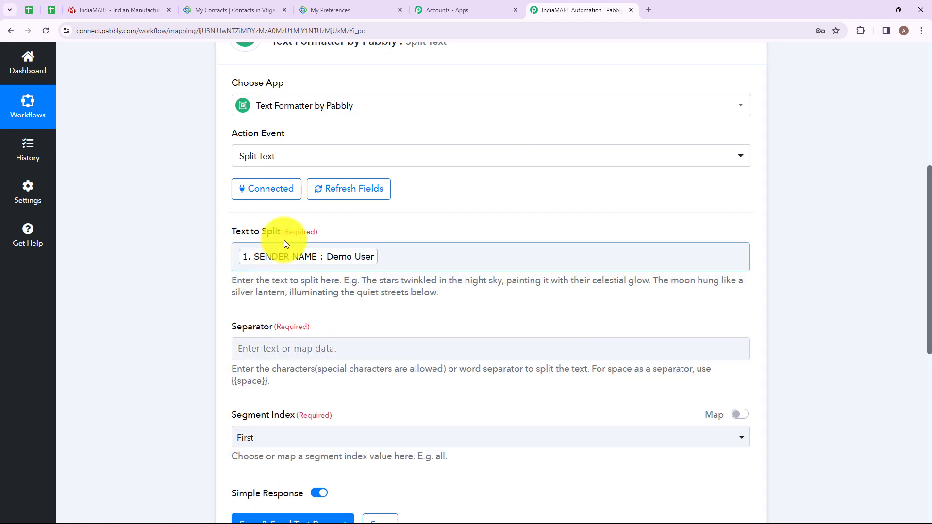
# Set the Separator to {{space}} and the Segment Index to All for the Split Text action
pyautogui.scroll(-1, 284, 242)
pyautogui.click(298, 291)
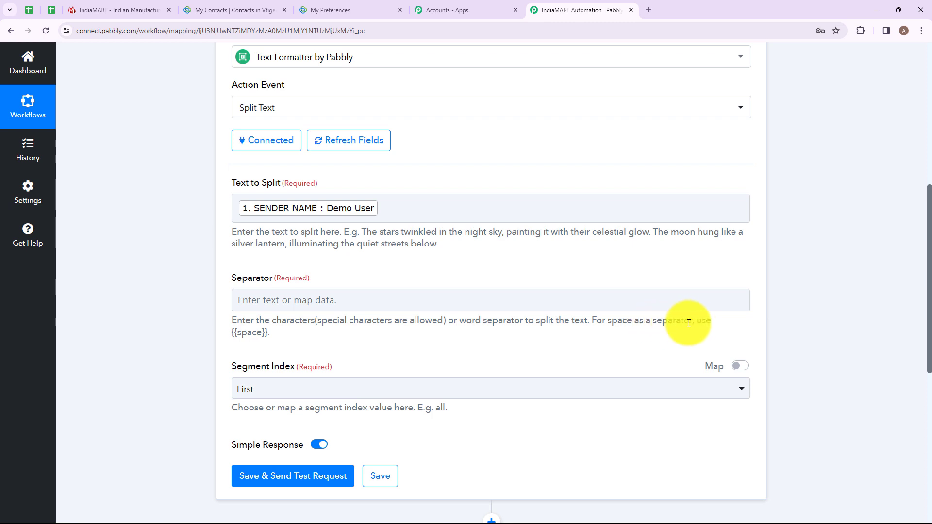
pyautogui.click(284, 301)
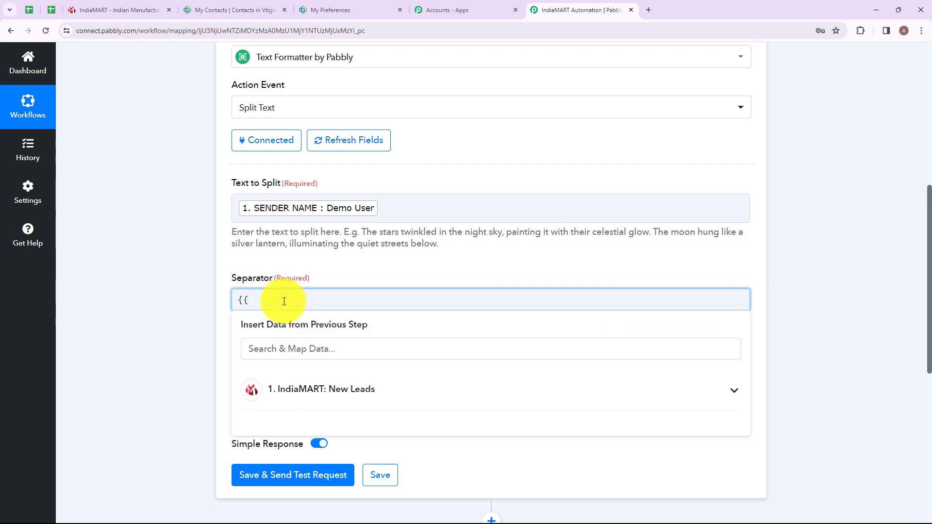
pyautogui.write('{{space}}')
pyautogui.scroll(-4, 292, 233)
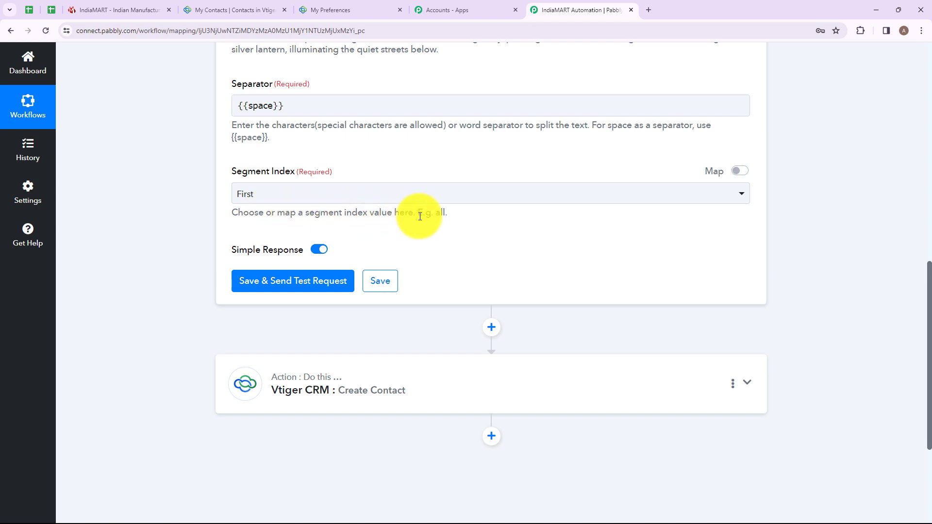
pyautogui.moveTo(433, 215); pyautogui.dragTo(462, 214)
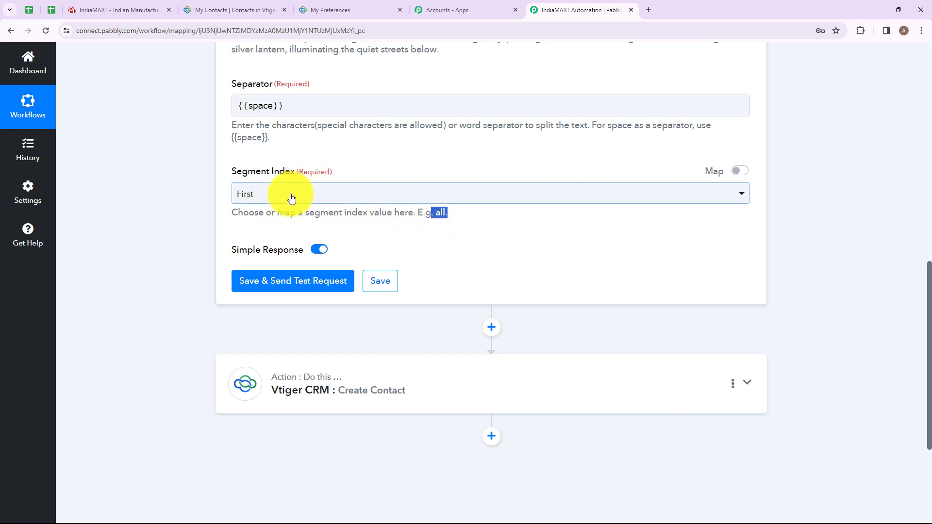
pyautogui.click(290, 200)
pyautogui.click(262, 336)
# Save the Split Text action with a test request and check the Result 0 and Result 1 values in the response
pyautogui.scroll(3, 265, 167)
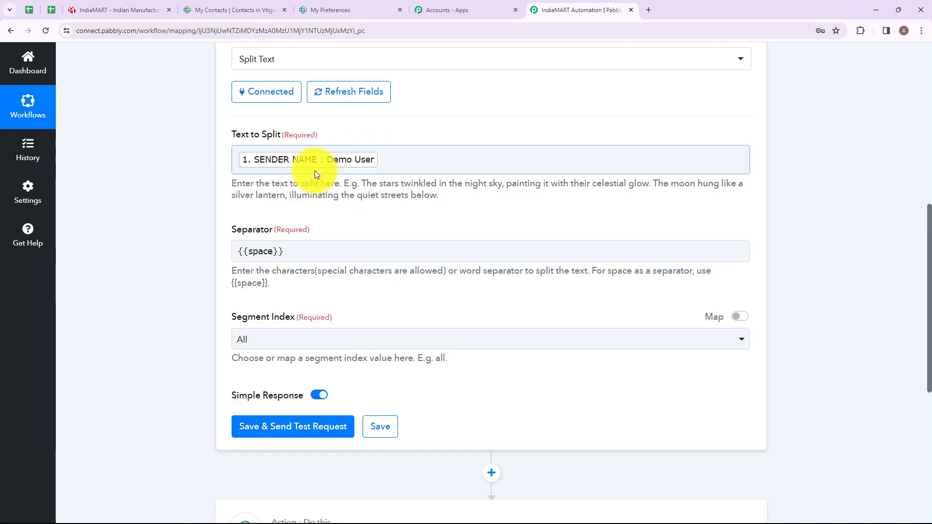
pyautogui.scroll(-4, 315, 170)
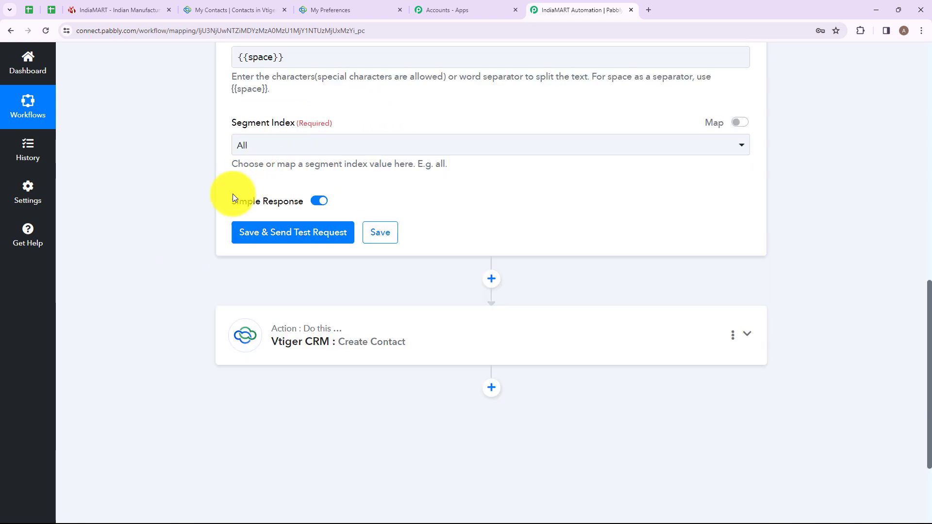
pyautogui.click(266, 233)
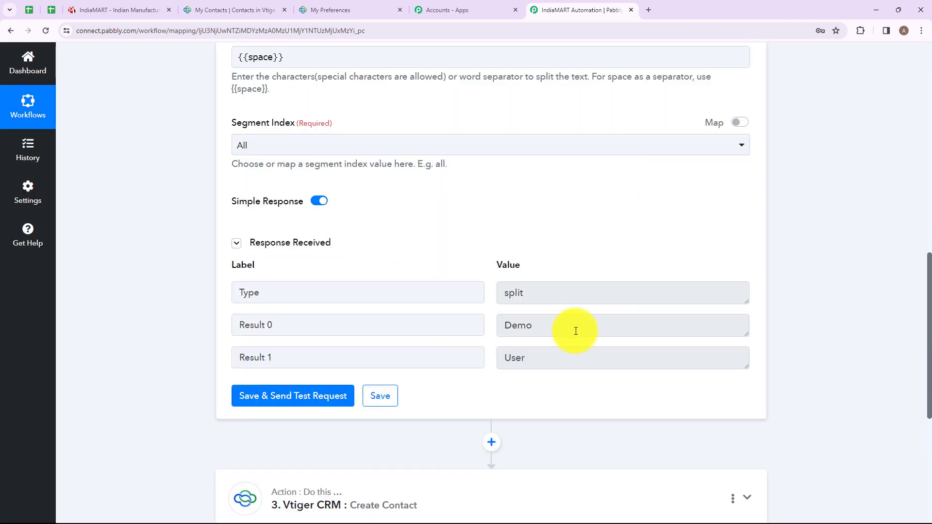
pyautogui.doubleClick(545, 326)
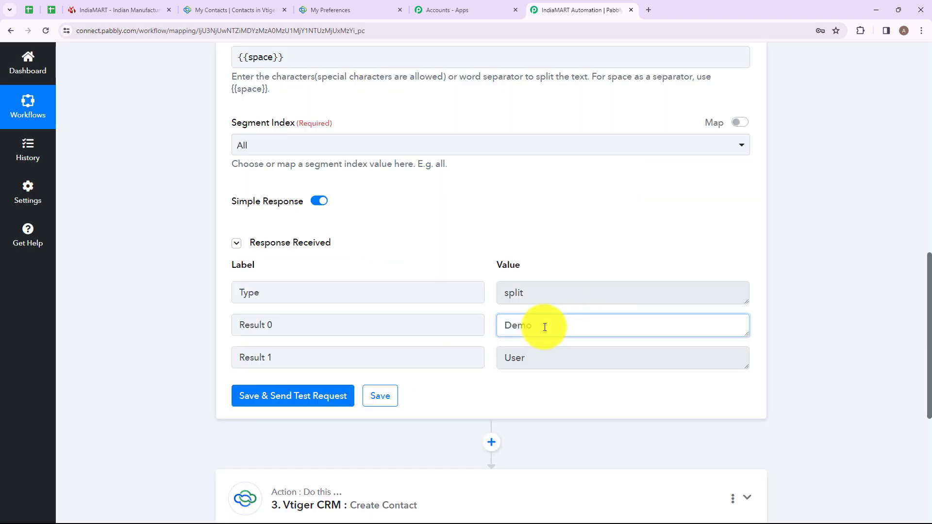
pyautogui.moveTo(537, 360); pyautogui.dragTo(458, 362)
pyautogui.click(476, 393)
pyautogui.click(529, 350)
pyautogui.moveTo(544, 330); pyautogui.dragTo(468, 314)
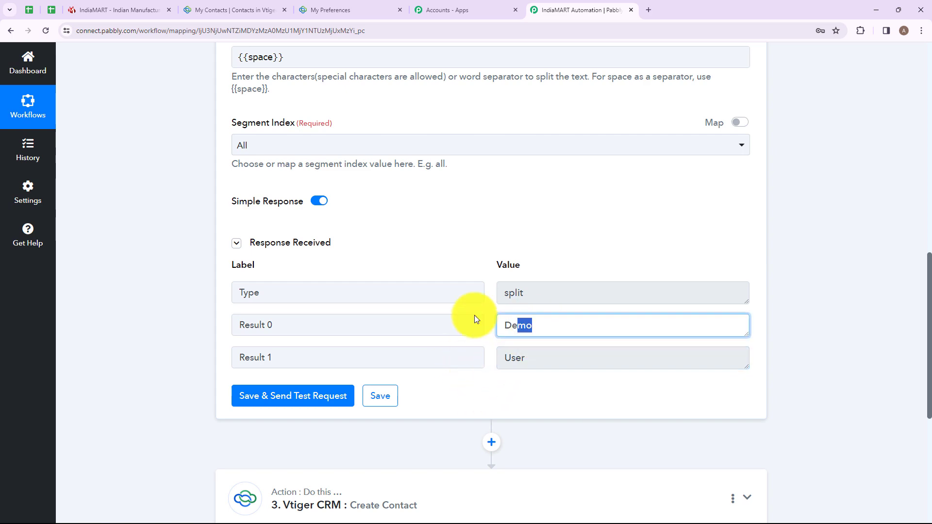
pyautogui.moveTo(531, 358); pyautogui.dragTo(453, 358)
# Reopen the Vtiger CRM action and map First Name to Result 0 and Last Name to Result 1 from the Split Text step
pyautogui.scroll(-1, 448, 352)
pyautogui.scroll(-4, 447, 349)
pyautogui.click(421, 295)
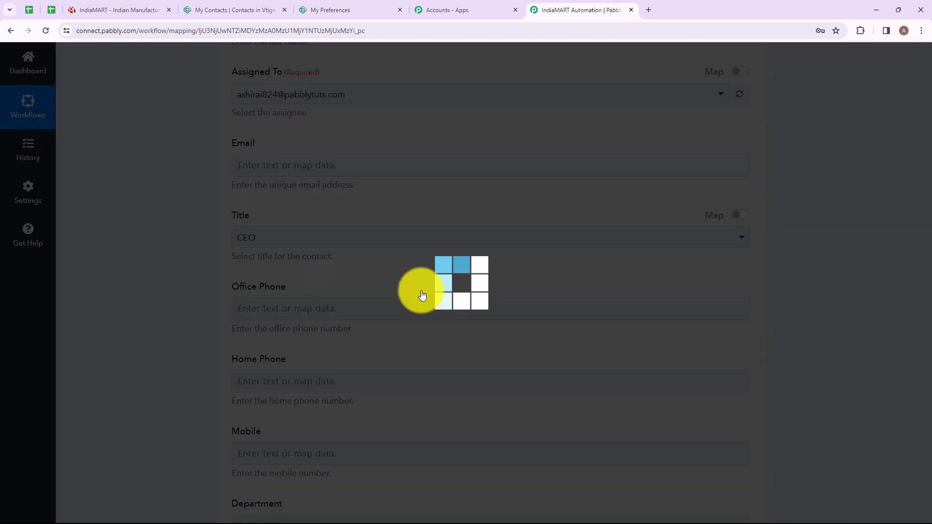
pyautogui.scroll(-3, 420, 295)
pyautogui.click(334, 332)
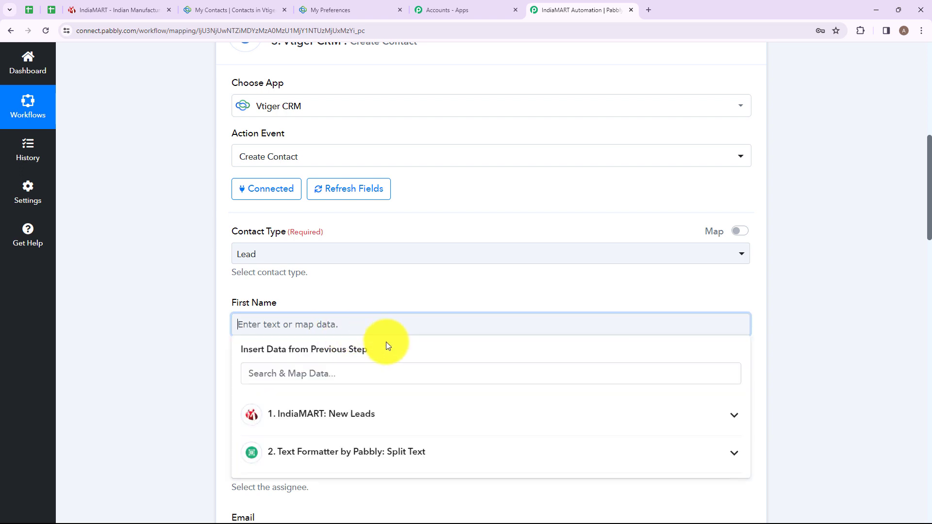
pyautogui.scroll(-3, 306, 459)
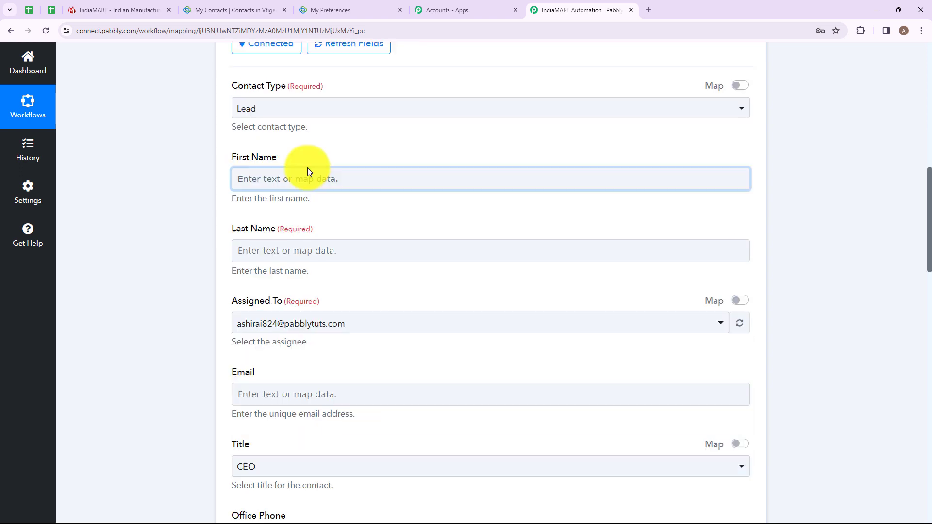
pyautogui.click(277, 181)
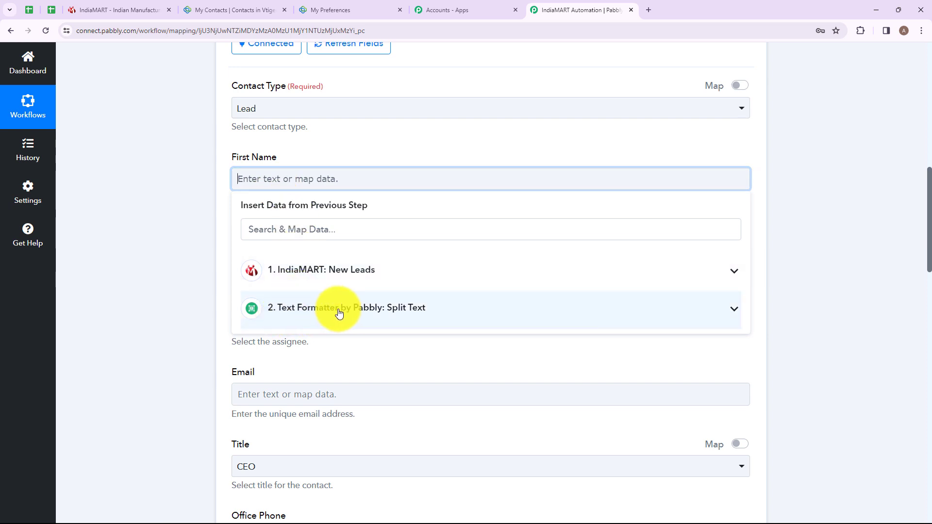
pyautogui.click(367, 314)
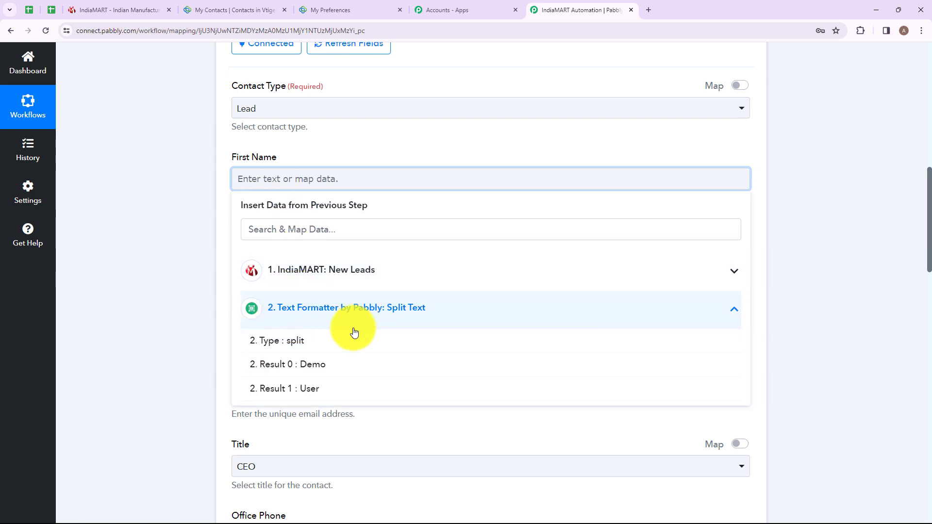
pyautogui.click(270, 362)
pyautogui.click(243, 257)
pyautogui.click(301, 468)
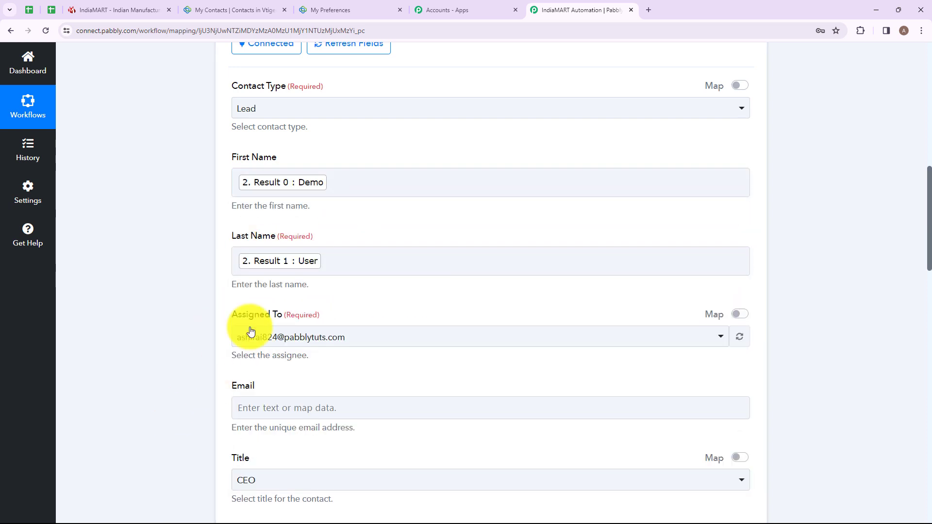
# Map the Email field of the Vtiger CRM action to the SENDER EMAIL value from the IndiaMART New Leads step
pyautogui.scroll(-4, 346, 203)
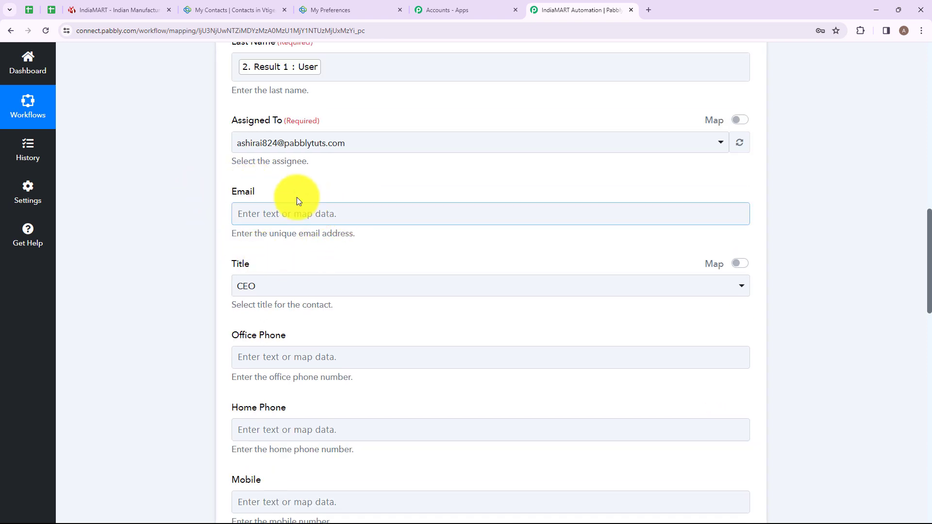
pyautogui.click(247, 214)
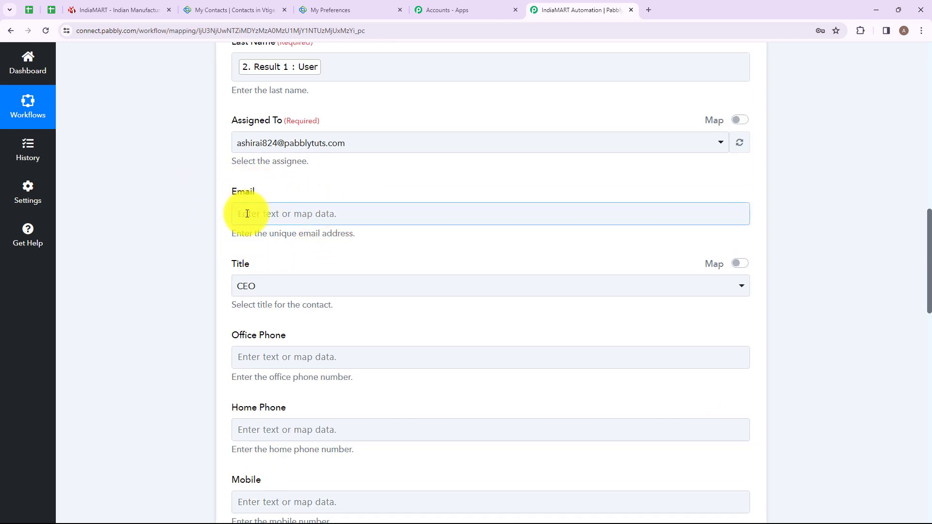
pyautogui.click(281, 214)
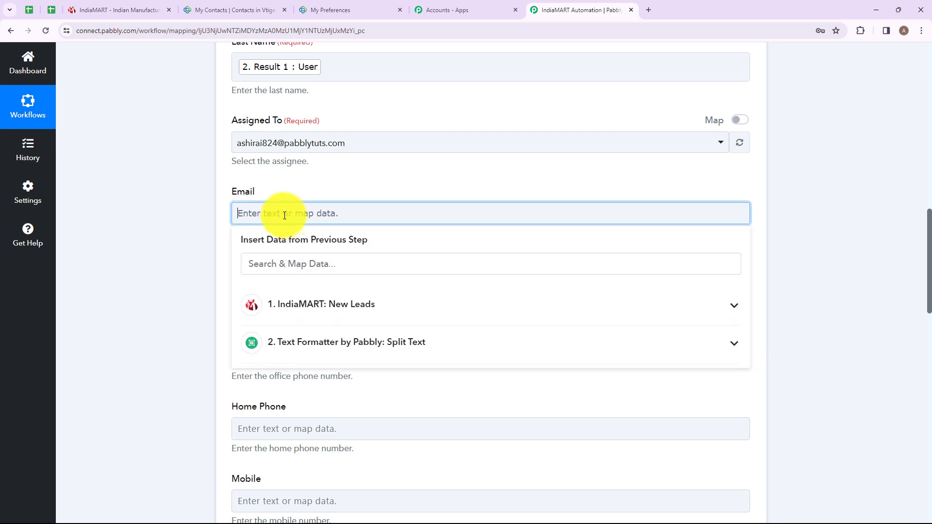
pyautogui.click(332, 305)
pyautogui.click(338, 268)
pyautogui.write('em')
pyautogui.click(316, 408)
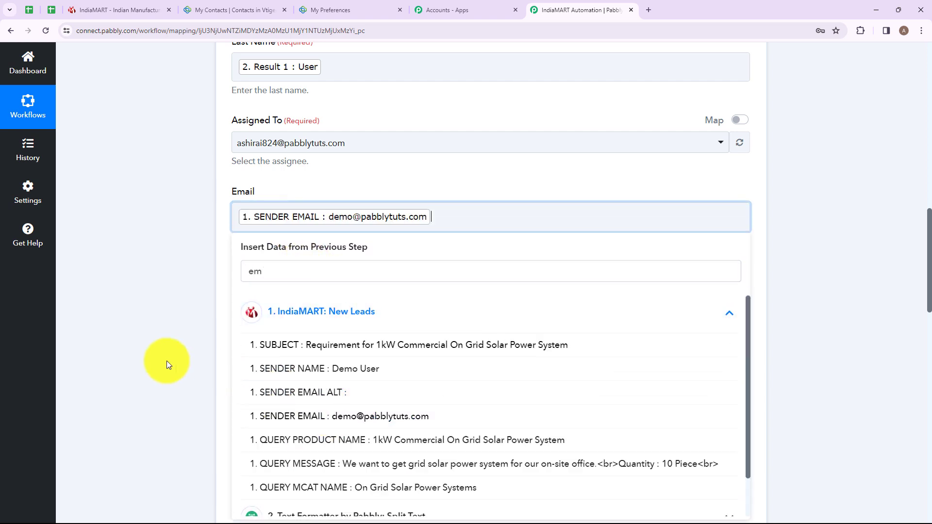
pyautogui.click(169, 363)
# Enable mapping for the contact's Title field and clear its content
pyautogui.scroll(-2, 169, 360)
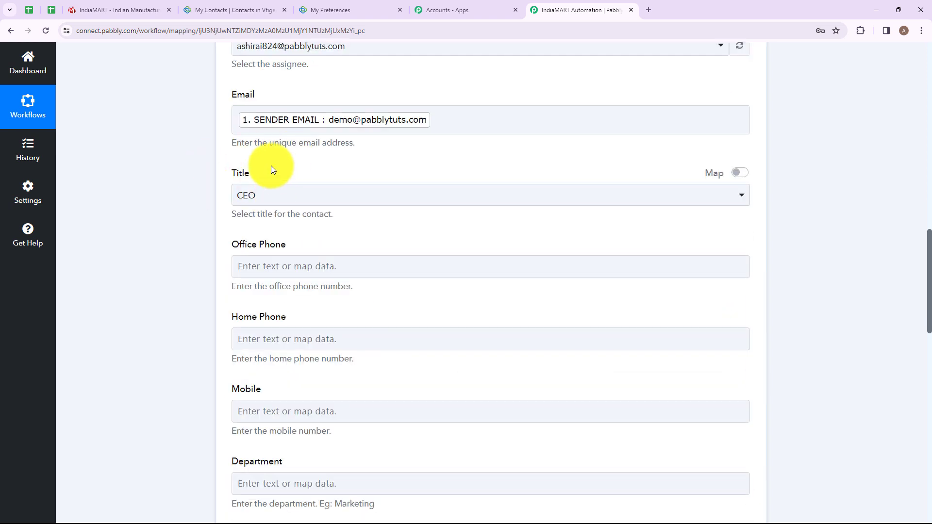
pyautogui.click(739, 174)
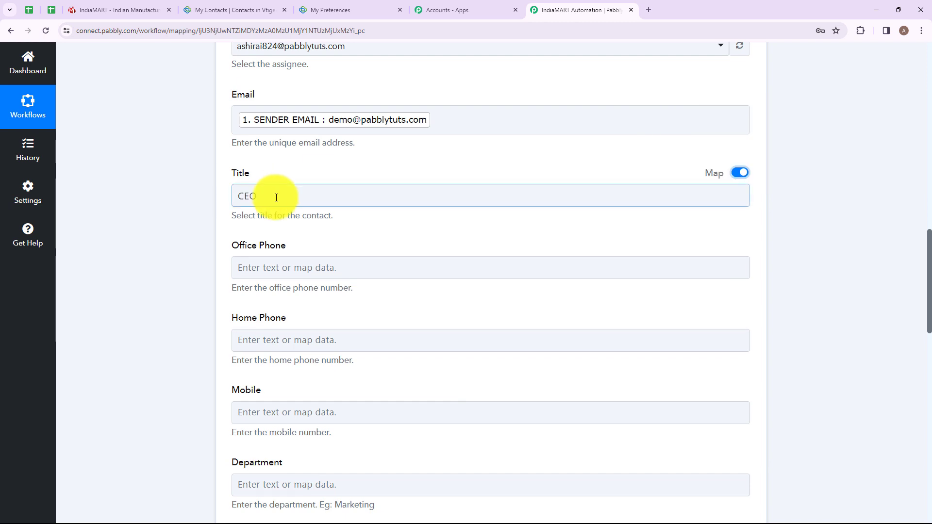
pyautogui.moveTo(276, 191); pyautogui.dragTo(206, 198)
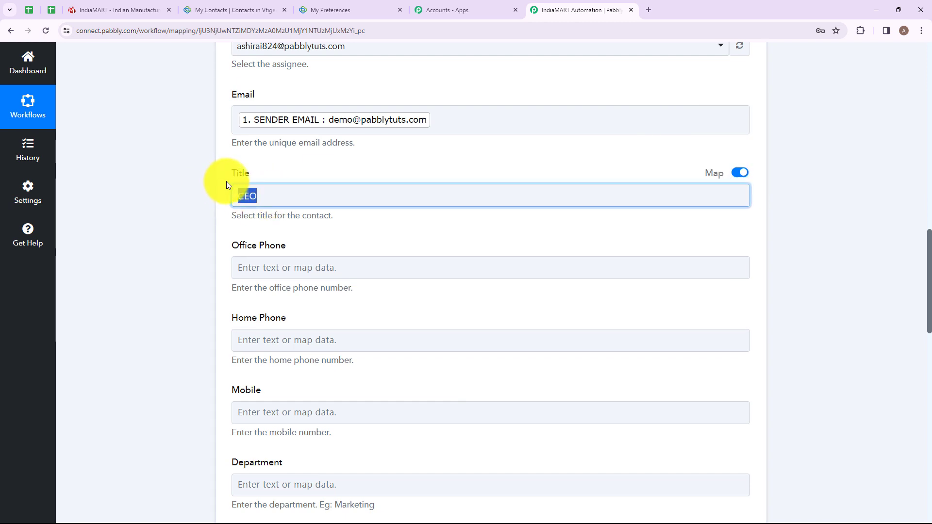
pyautogui.press('BackSpace')
# Map the Mobile field to the SENDER MOBILE value from the IndiaMART New Leads step
pyautogui.scroll(-3, 309, 182)
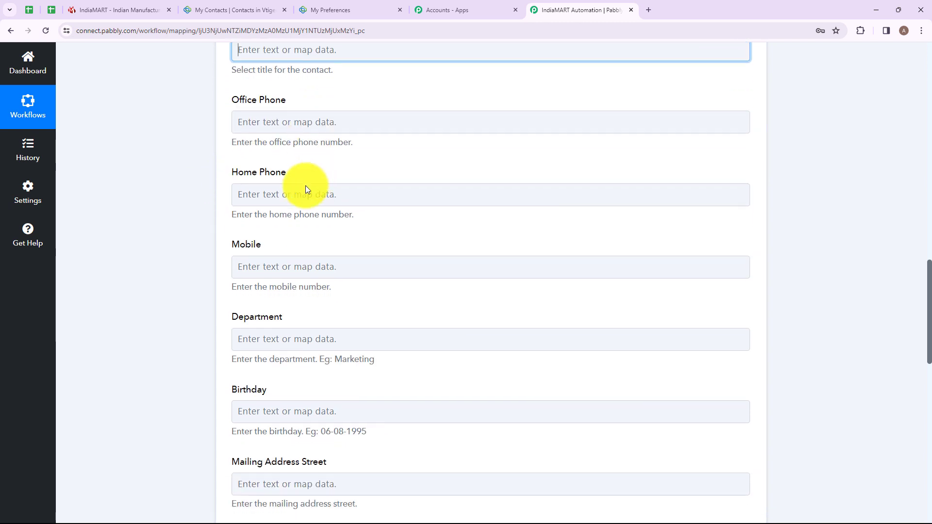
pyautogui.click(262, 267)
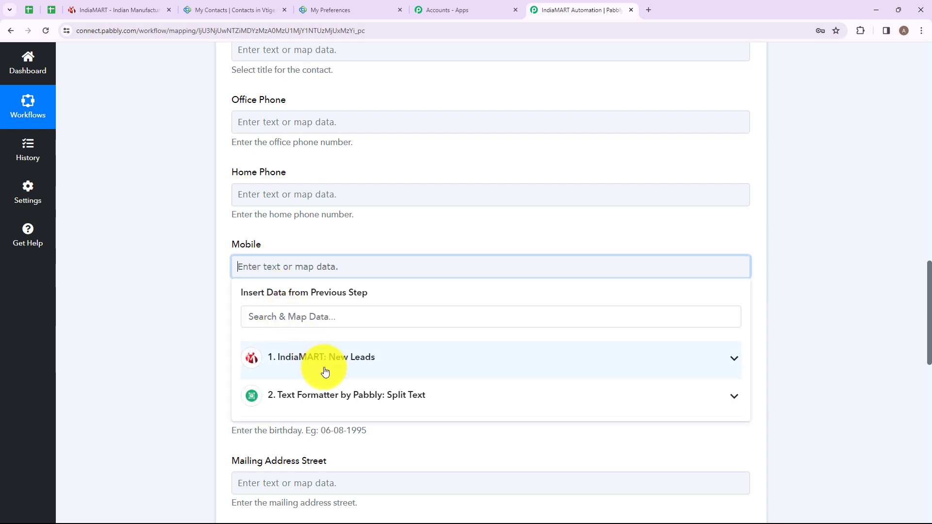
pyautogui.click(339, 316)
pyautogui.write('mobi')
pyautogui.click(291, 356)
pyautogui.scroll(2, 253, 146)
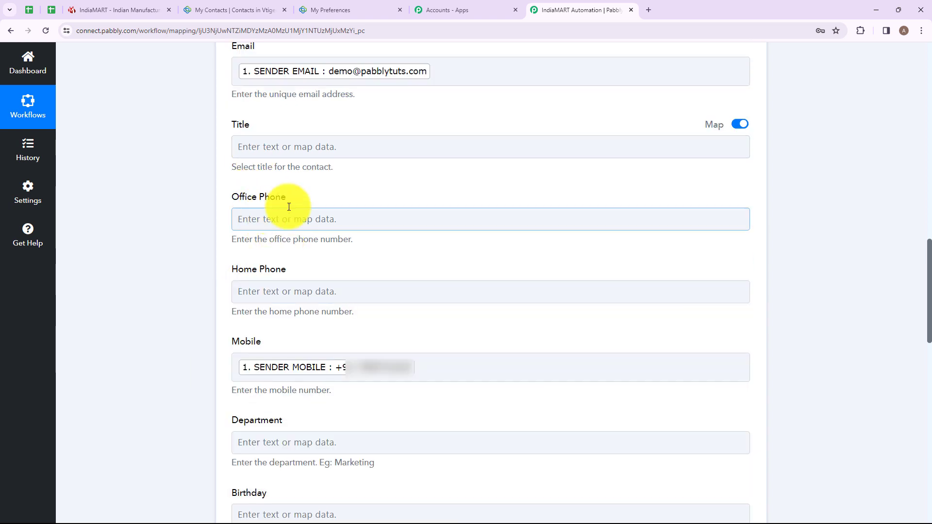
# Leave the remaining contact fields empty and save the Vtiger CRM action with a test request
pyautogui.scroll(-3, 289, 207)
pyautogui.scroll(-1, 297, 293)
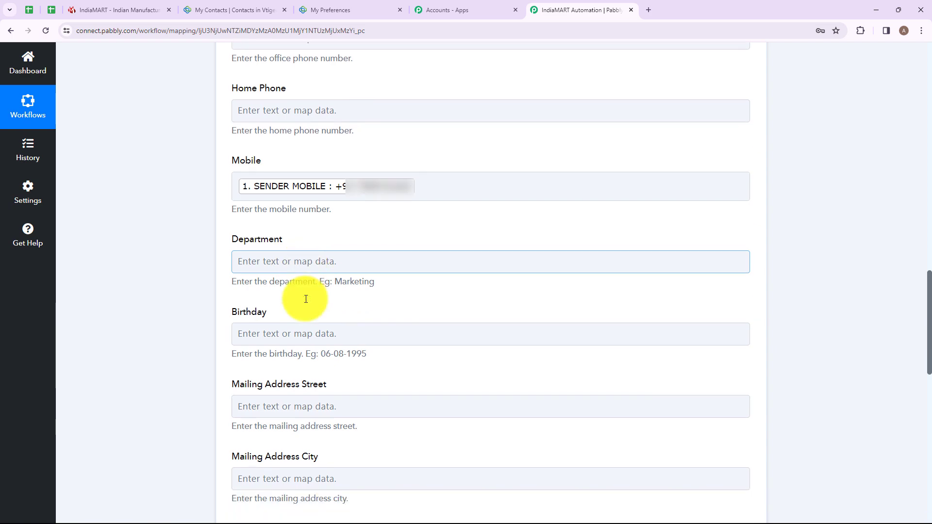
pyautogui.scroll(-4, 292, 286)
pyautogui.scroll(-4, 375, 249)
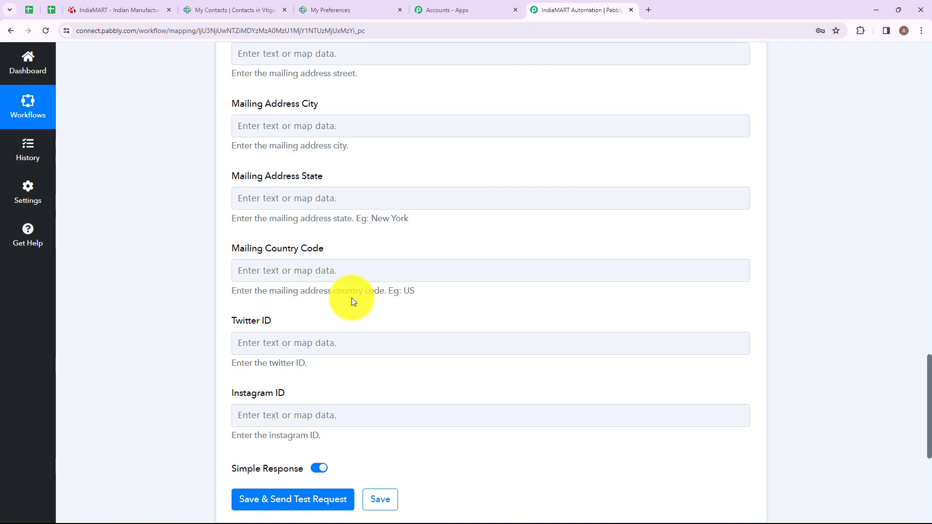
pyautogui.scroll(-3, 352, 298)
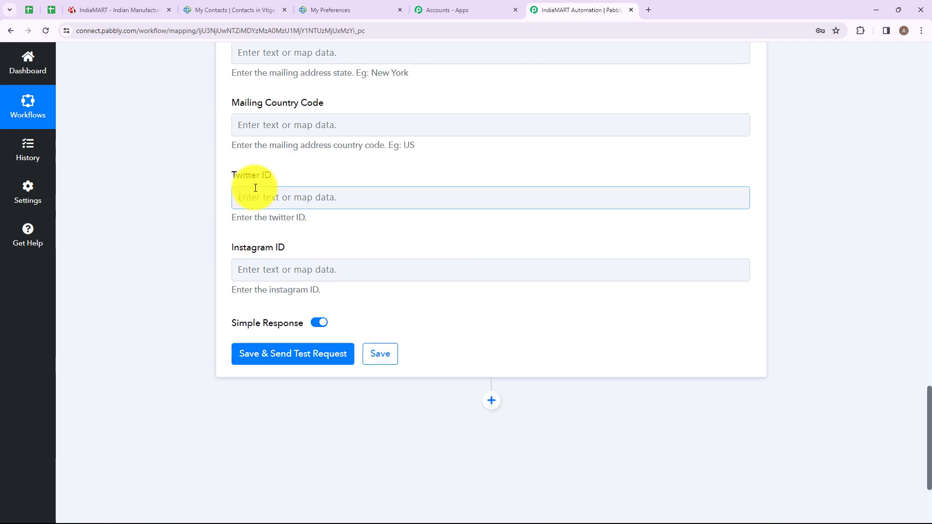
pyautogui.click(283, 358)
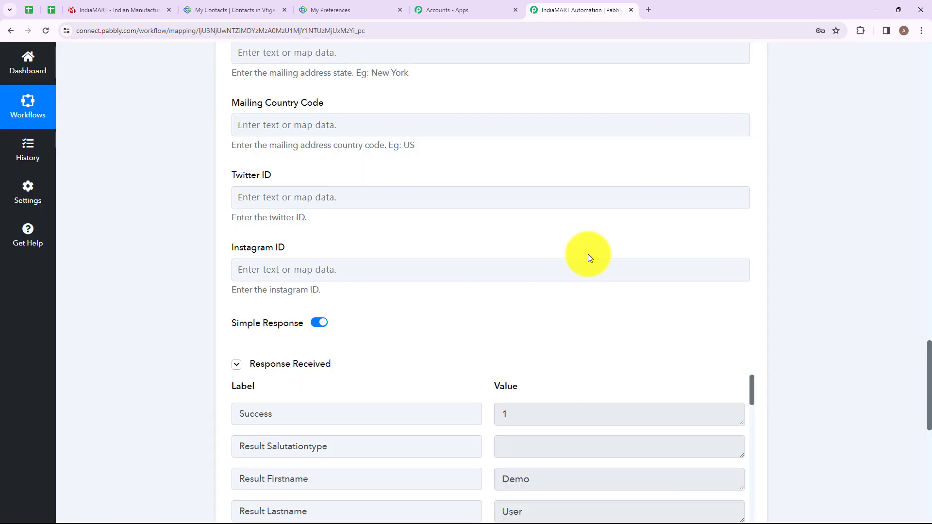
# Check the first name, last name, email and mobile values in the Vtiger CRM response
pyautogui.scroll(-4, 590, 258)
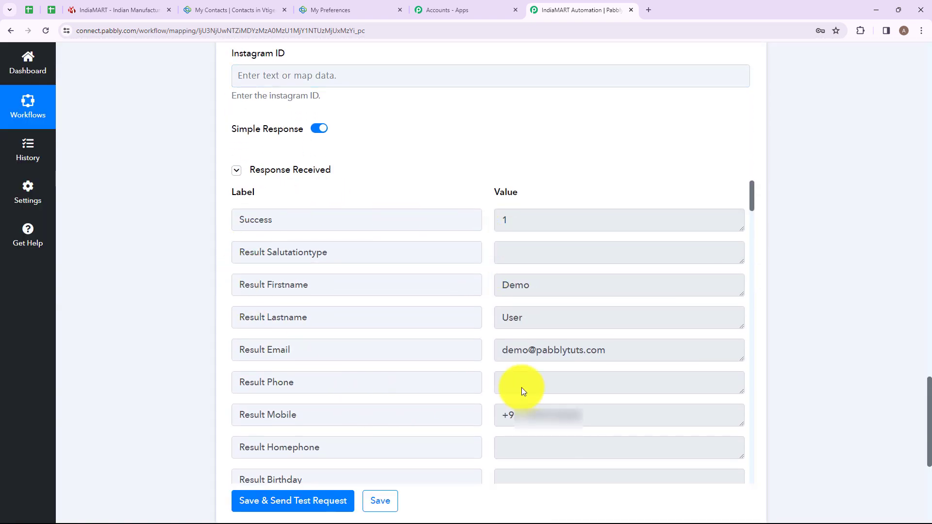
pyautogui.doubleClick(545, 289)
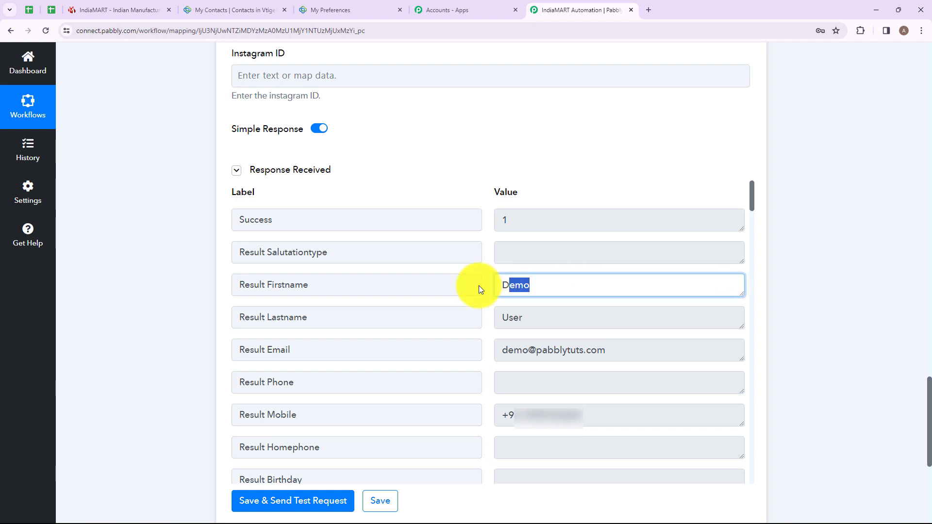
pyautogui.doubleClick(545, 315)
pyautogui.click(603, 350)
pyautogui.moveTo(604, 349); pyautogui.dragTo(475, 366)
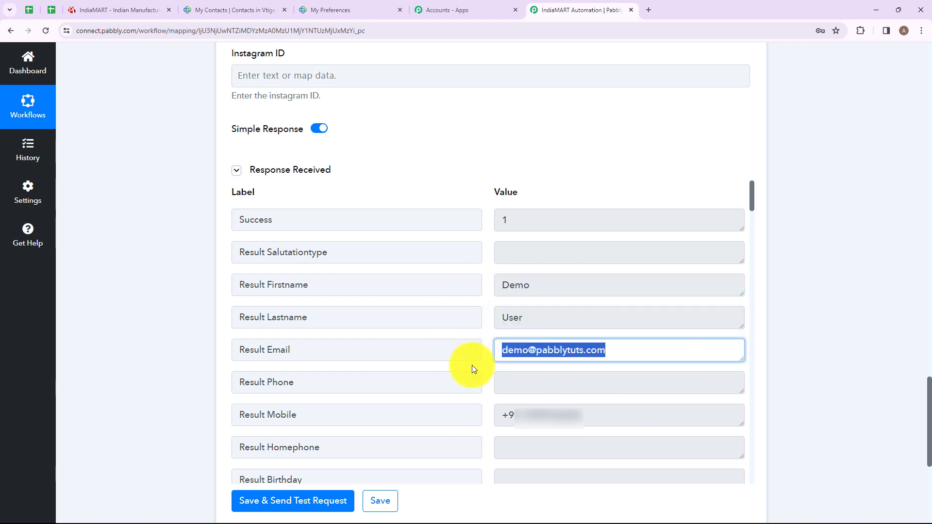
pyautogui.scroll(-4, 563, 357)
pyautogui.moveTo(582, 221); pyautogui.dragTo(424, 222)
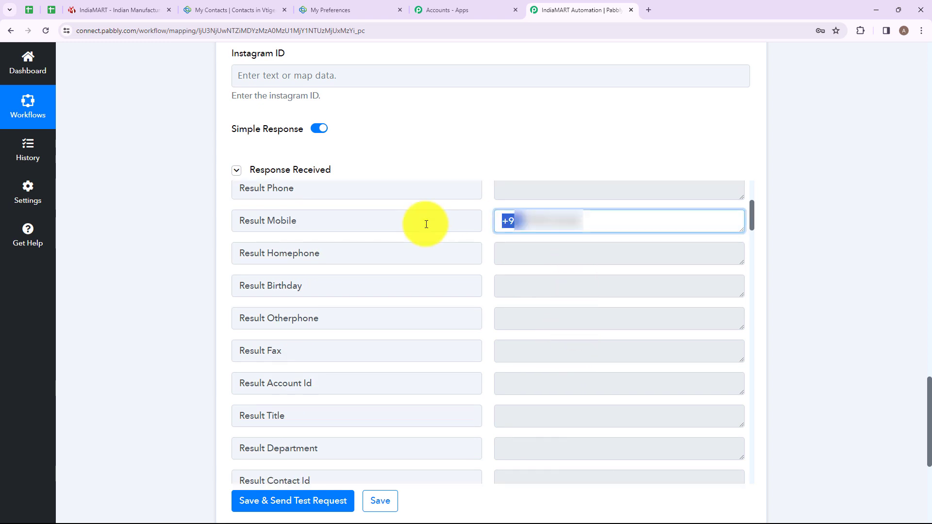
pyautogui.scroll(-20, 580, 247)
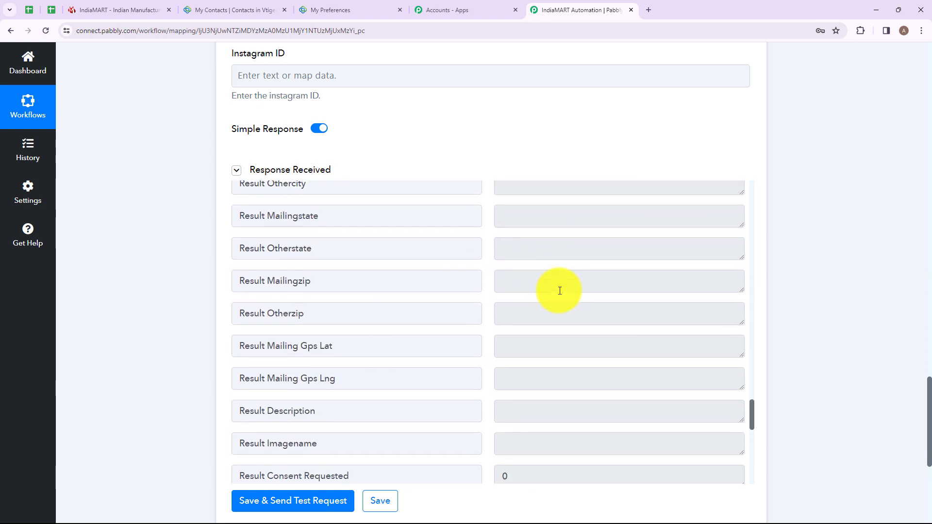
pyautogui.scroll(5, 559, 290)
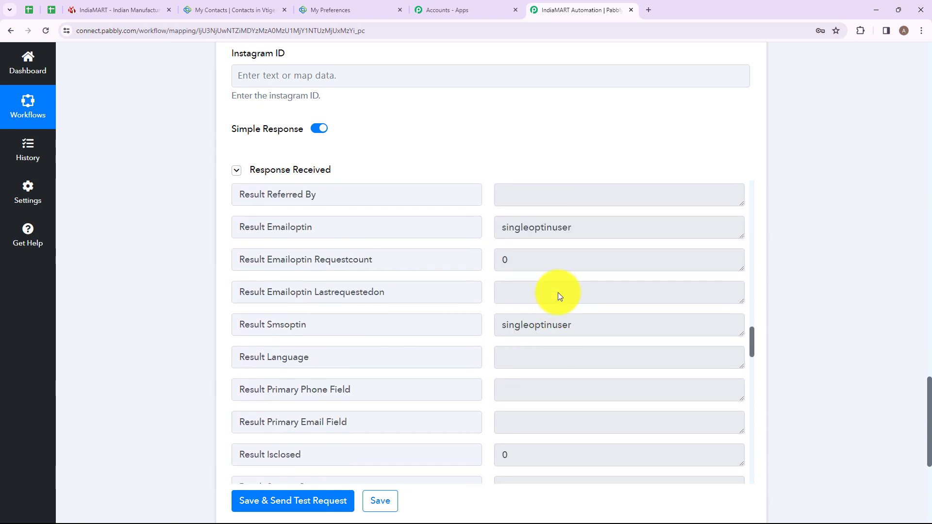
# Switch to Vtiger CRM and refresh the Contacts list to check for the test contact
pyautogui.click(333, 67)
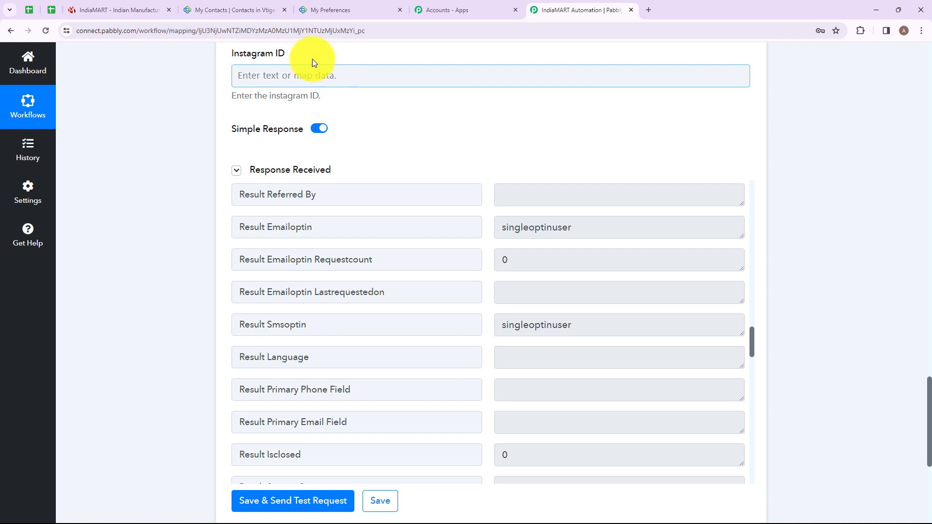
pyautogui.click(234, 11)
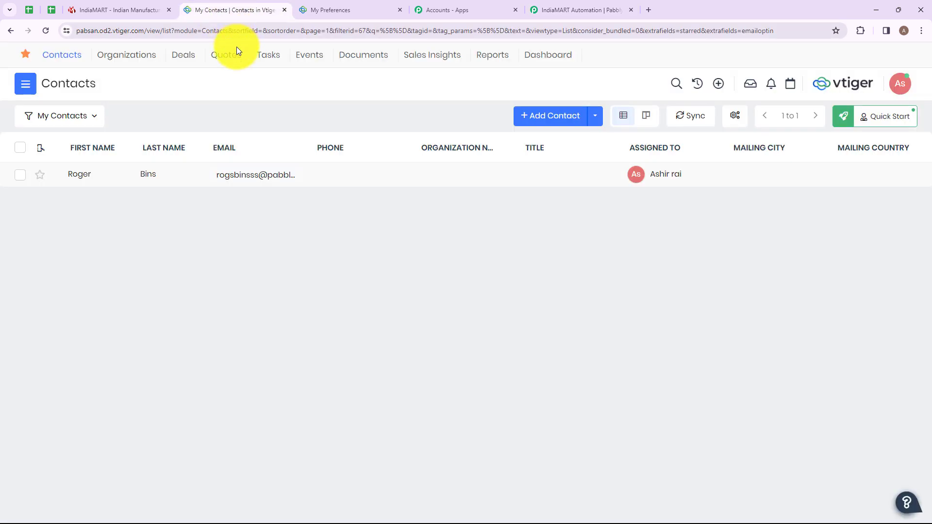
pyautogui.click(45, 31)
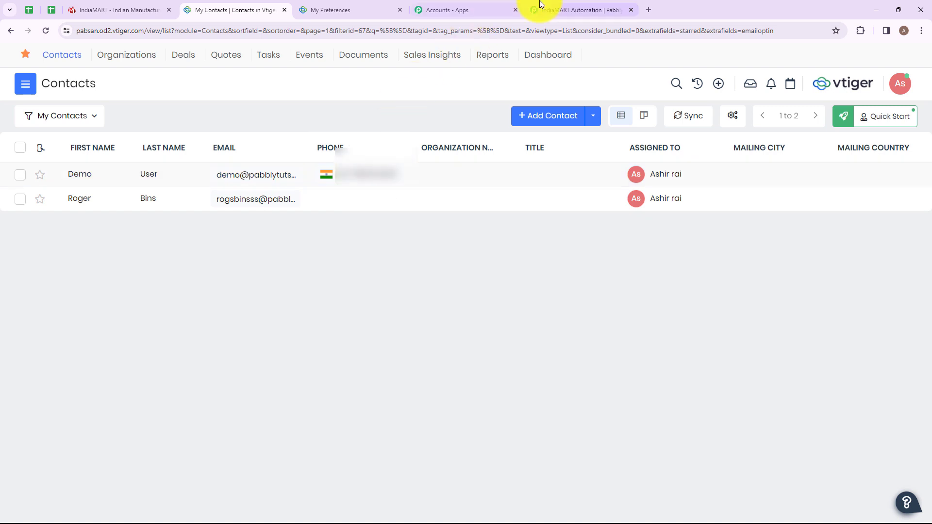
# Return to the IndiaMART Automation workflow in Pabbly Connect and review its trigger and two actions
pyautogui.click(567, 7)
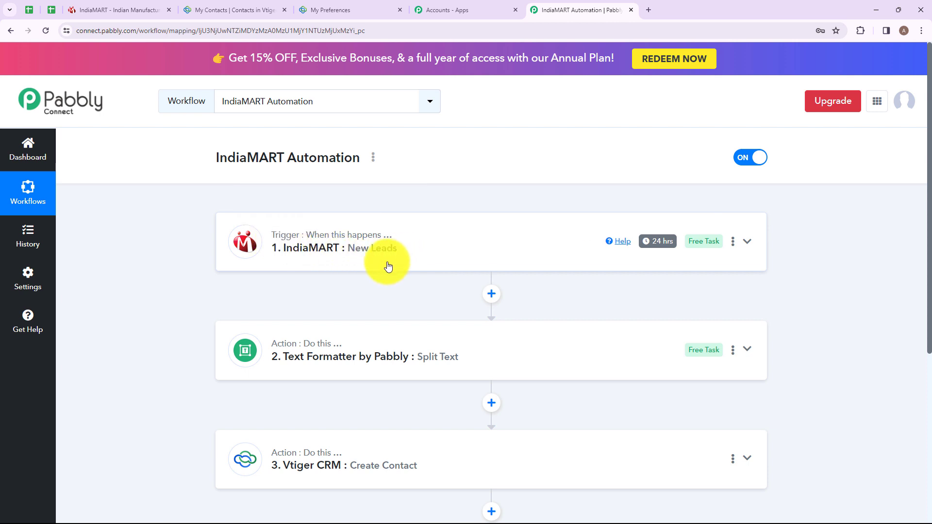
pyautogui.scroll(-1, 385, 263)
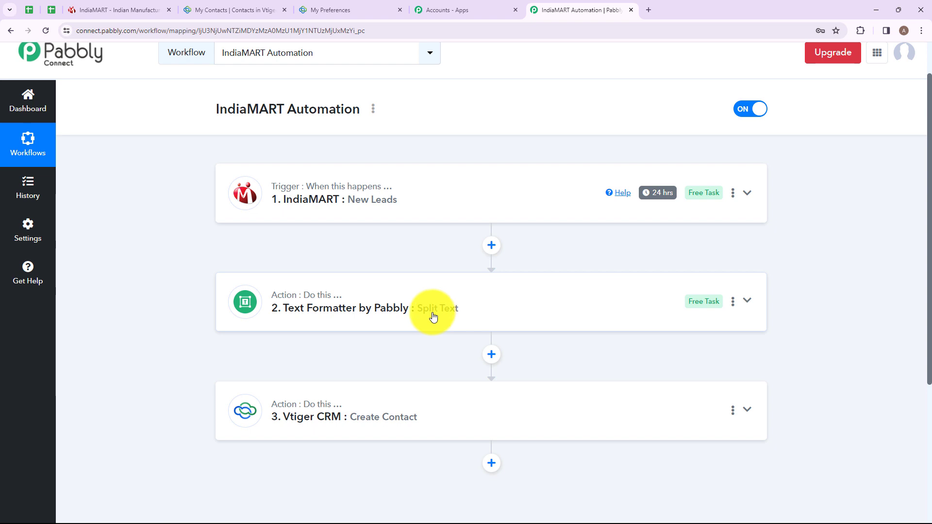
pyautogui.scroll(1, 264, 320)
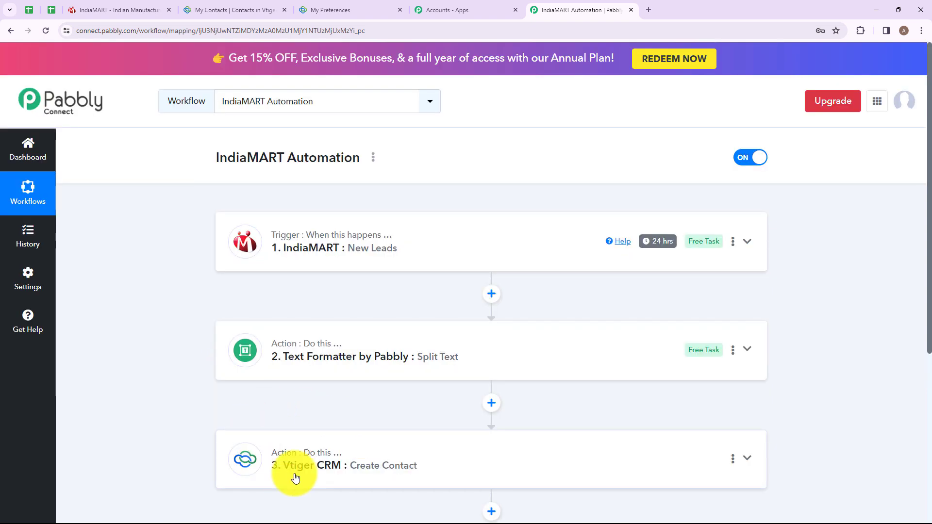